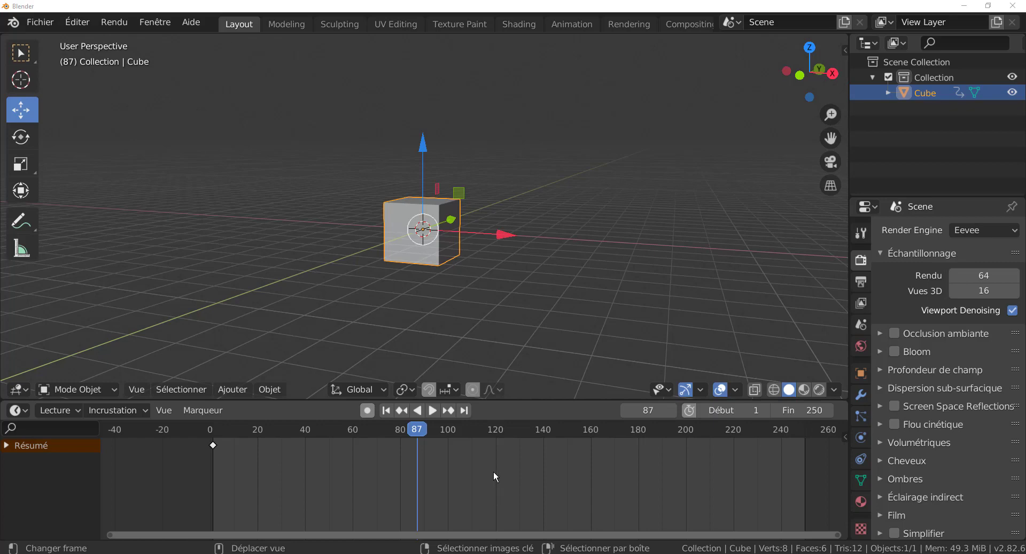
# Return to frame 1 and pan the timeline so its start is in view
pyautogui.click(213, 445)
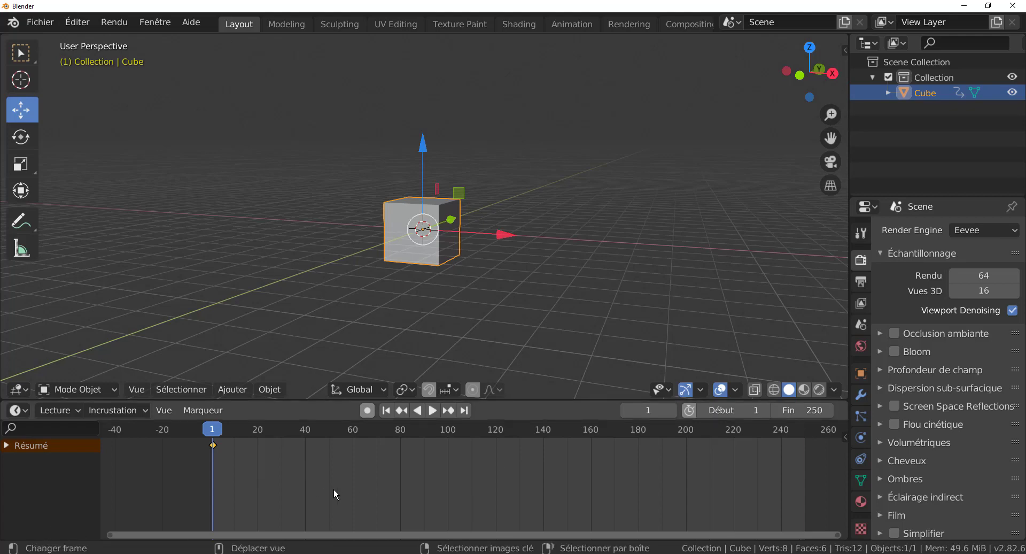
pyautogui.moveTo(350, 483); pyautogui.dragTo(352, 499, button='middle')
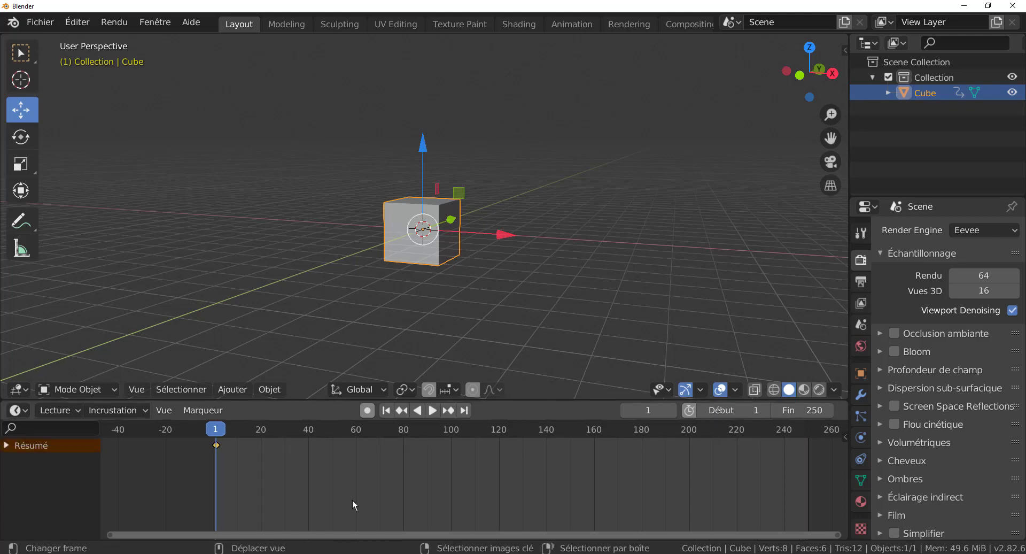
pyautogui.moveTo(328, 501)
pyautogui.mouseDown(button='middle')
pyautogui.moveTo(344, 445)
pyautogui.moveTo(341, 513)
pyautogui.moveTo(346, 472)
pyautogui.moveTo(353, 524)
pyautogui.moveTo(355, 508)
pyautogui.moveTo(366, 523)
pyautogui.moveTo(369, 424)
pyautogui.mouseUp(button='middle')
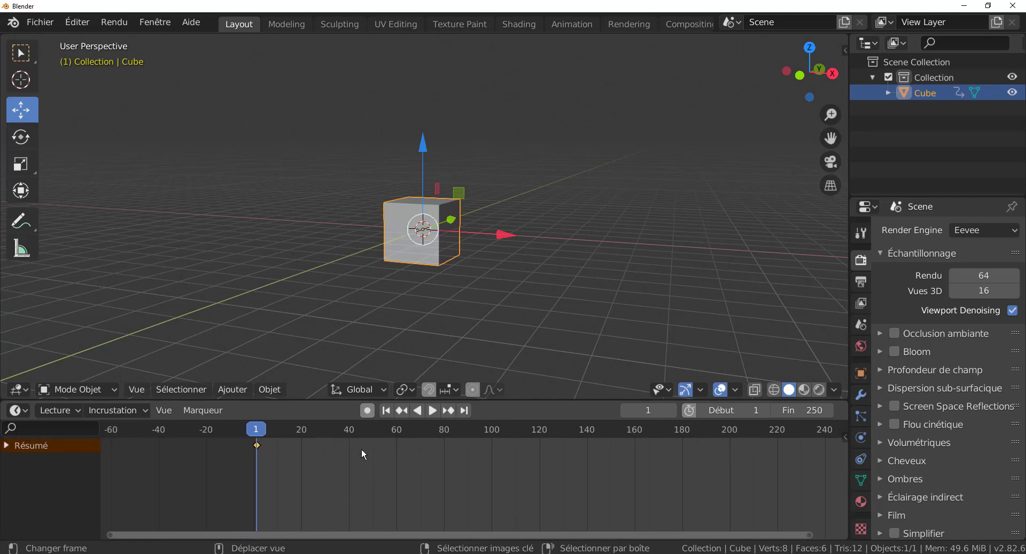
pyautogui.moveTo(371, 497)
pyautogui.mouseDown(button='middle')
pyautogui.moveTo(596, 497)
pyautogui.moveTo(344, 497)
pyautogui.moveTo(476, 513)
pyautogui.moveTo(380, 524)
pyautogui.moveTo(463, 525)
pyautogui.moveTo(449, 529)
pyautogui.moveTo(454, 517)
pyautogui.moveTo(531, 499)
pyautogui.moveTo(479, 531)
pyautogui.moveTo(567, 496)
pyautogui.moveTo(532, 513)
pyautogui.moveTo(559, 521)
pyautogui.moveTo(541, 529)
pyautogui.mouseUp(button='middle')
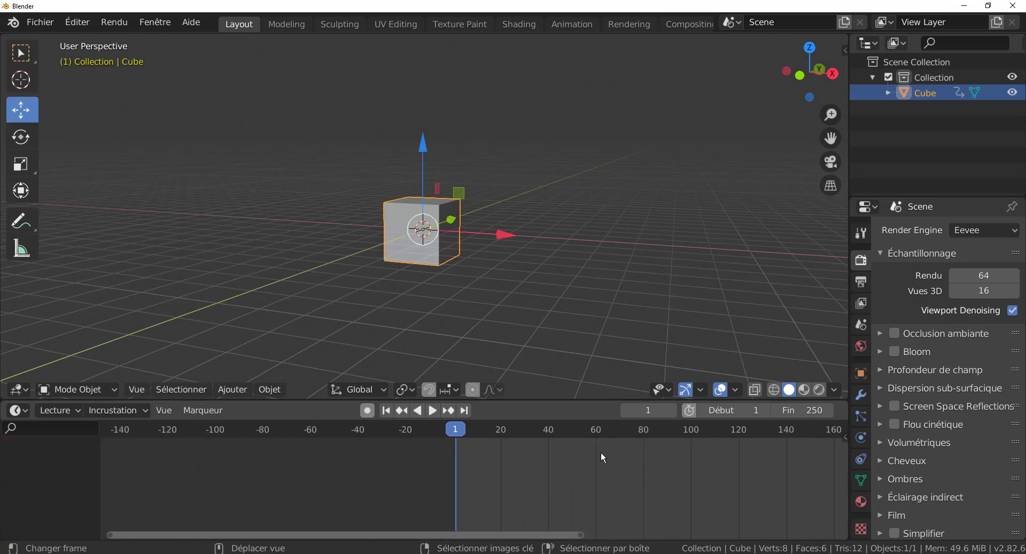
pyautogui.moveTo(601, 451)
pyautogui.mouseDown(button='middle')
pyautogui.moveTo(390, 515)
pyautogui.moveTo(294, 532)
pyautogui.mouseUp(button='middle')
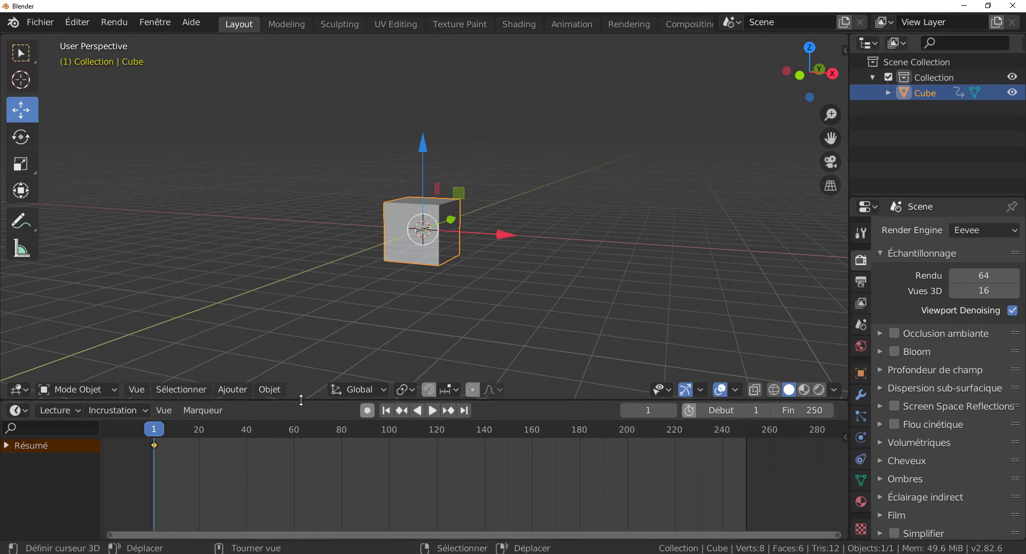
# Enlarge the timeline and expand the summary to list the CubeAction and Object Transforms channels
pyautogui.moveTo(301, 400); pyautogui.dragTo(305, 361)
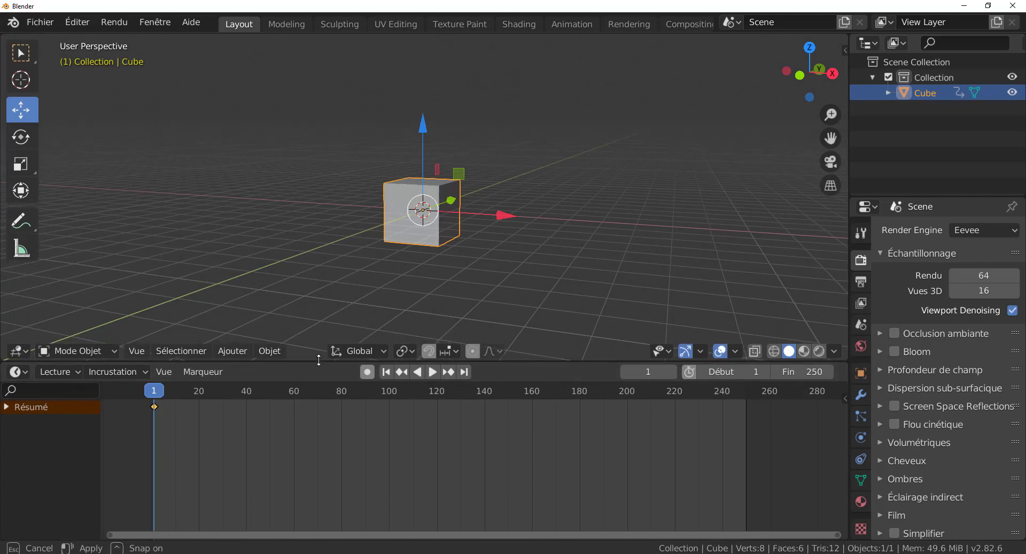
pyautogui.click(7, 407)
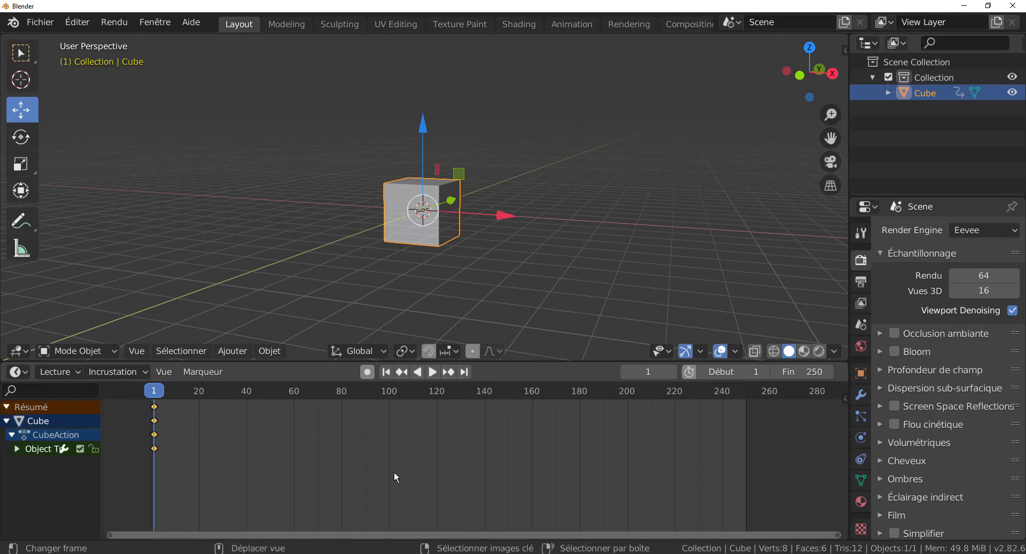
pyautogui.click(18, 351)
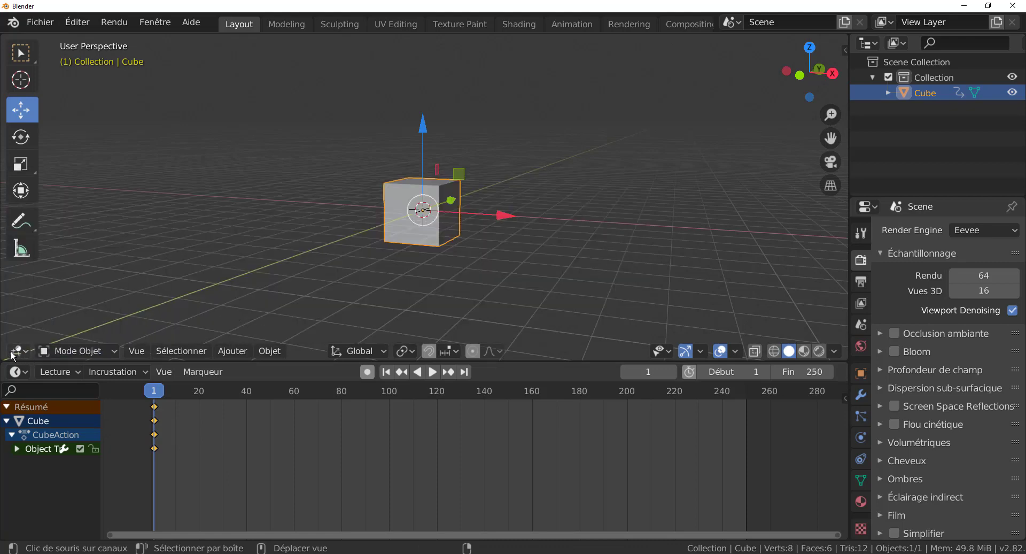
pyautogui.click(13, 354)
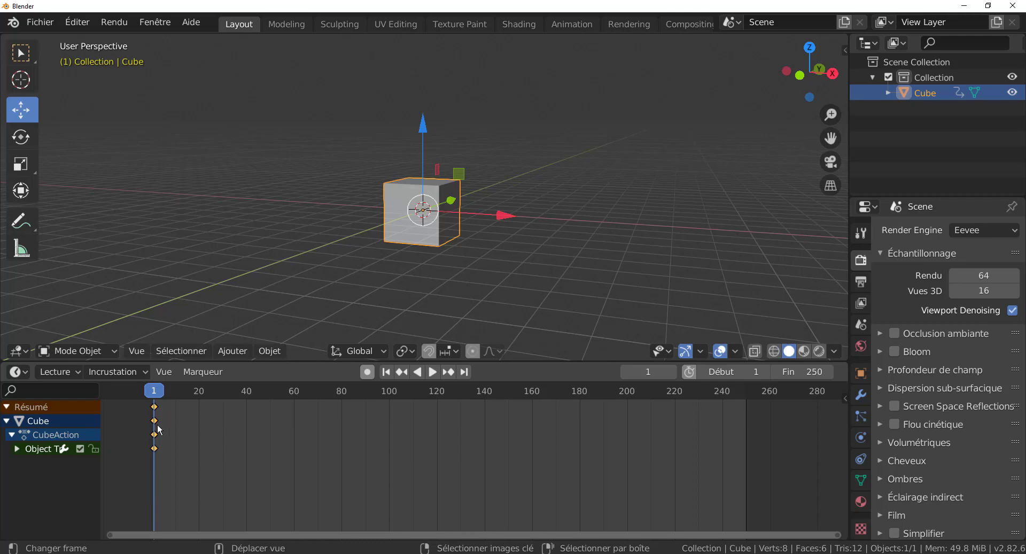
# Scrub to frame 12 and try sliding the keyframes later, then cancel the move
pyautogui.moveTo(155, 430); pyautogui.dragTo(180, 409)
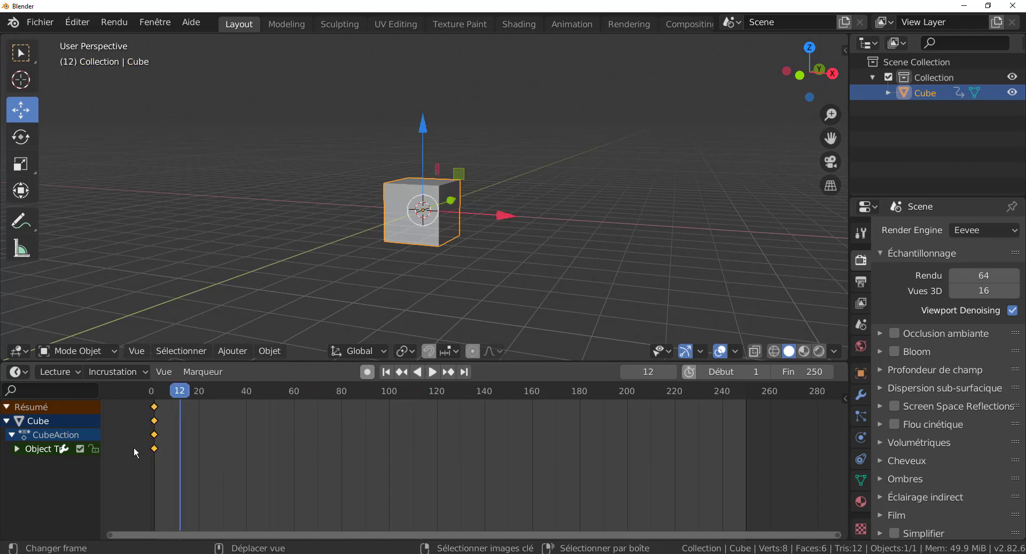
pyautogui.moveTo(155, 420)
pyautogui.mouseDown()
pyautogui.moveTo(265, 420)
pyautogui.moveTo(191, 480)
pyautogui.mouseUp()
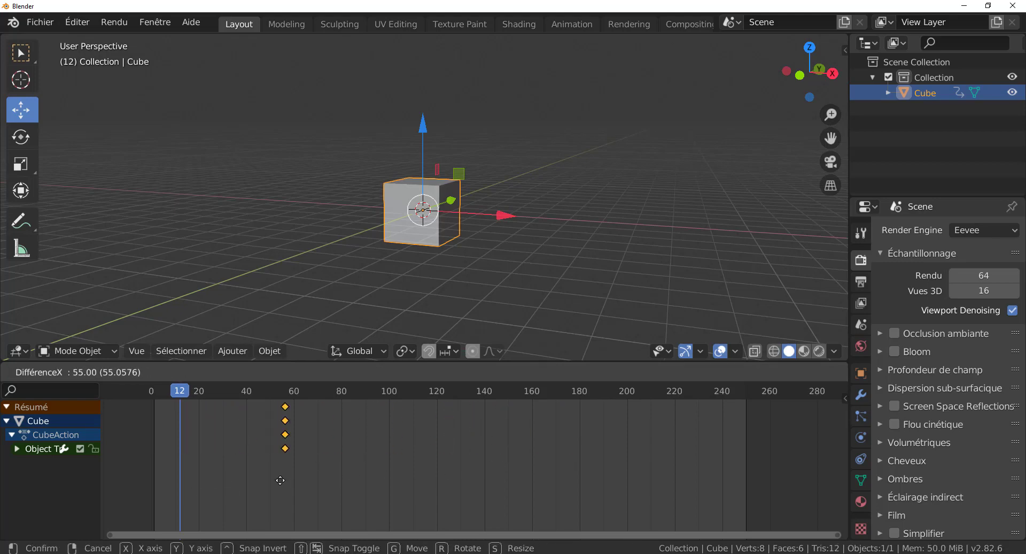
pyautogui.moveTo(191, 479)
pyautogui.mouseDown()
pyautogui.moveTo(672, 470)
pyautogui.moveTo(229, 492)
pyautogui.mouseUp()
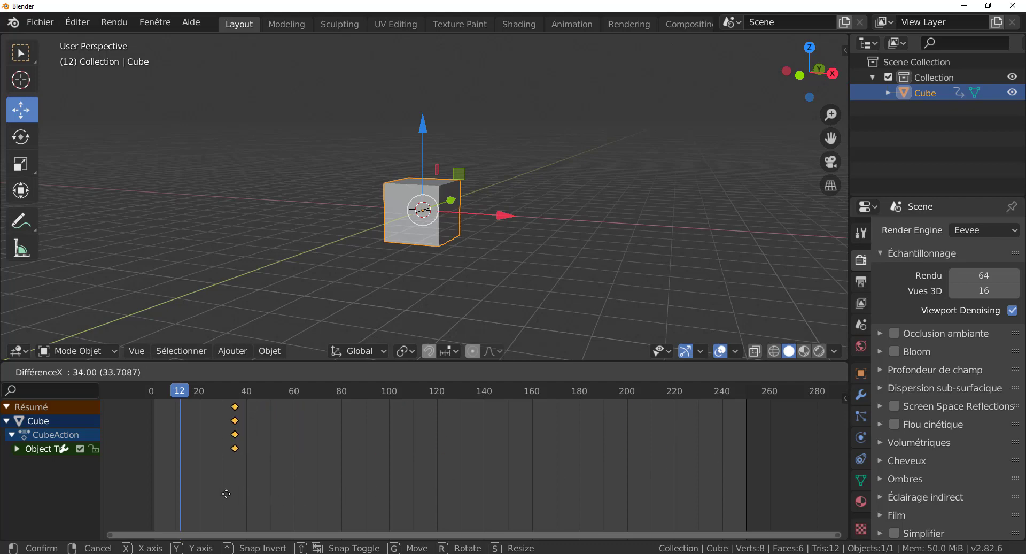
pyautogui.press('Escape')
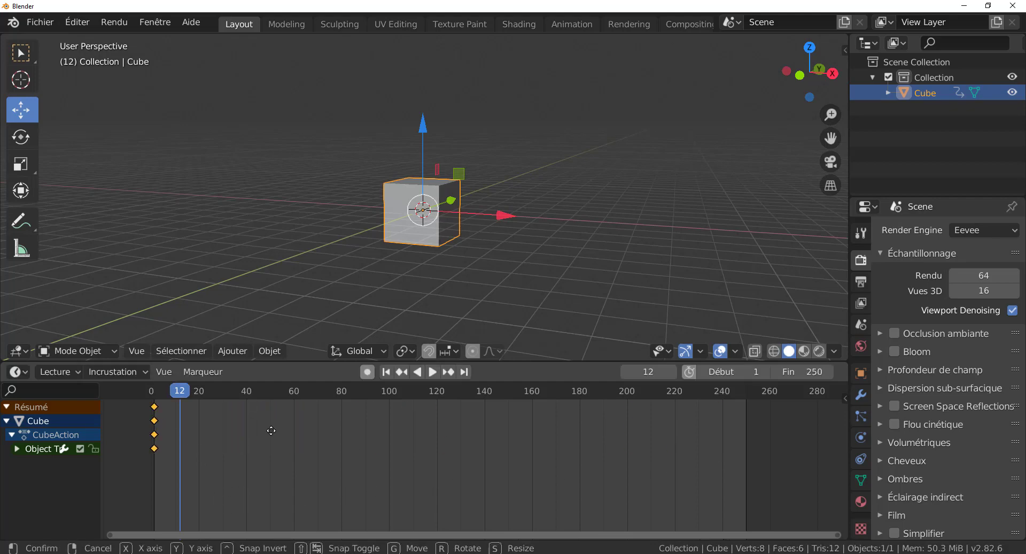
# Slide the keyframes back to frame 0 and start playback
pyautogui.press('g')
pyautogui.click(259, 499)
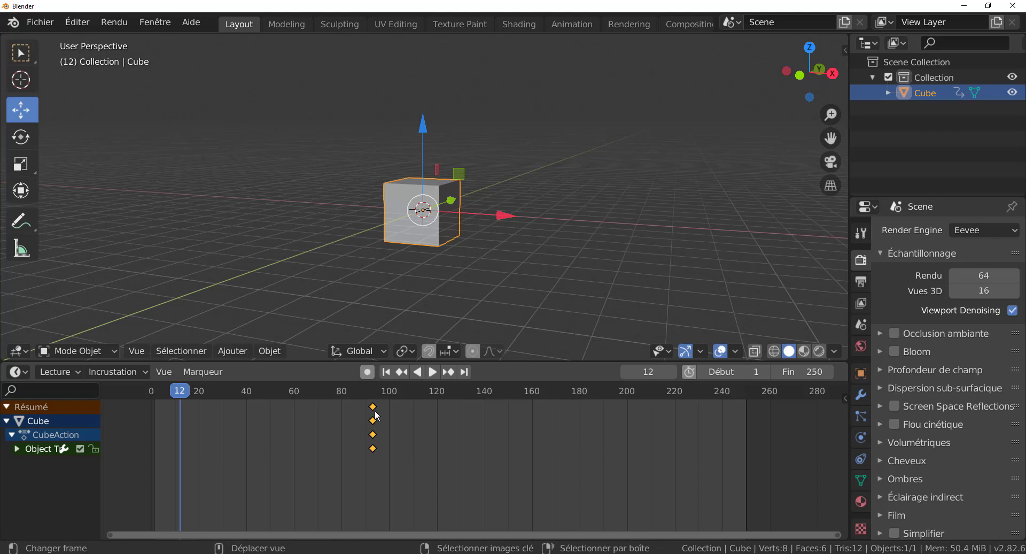
pyautogui.moveTo(373, 426)
pyautogui.mouseDown()
pyautogui.moveTo(192, 427)
pyautogui.moveTo(157, 469)
pyautogui.mouseUp()
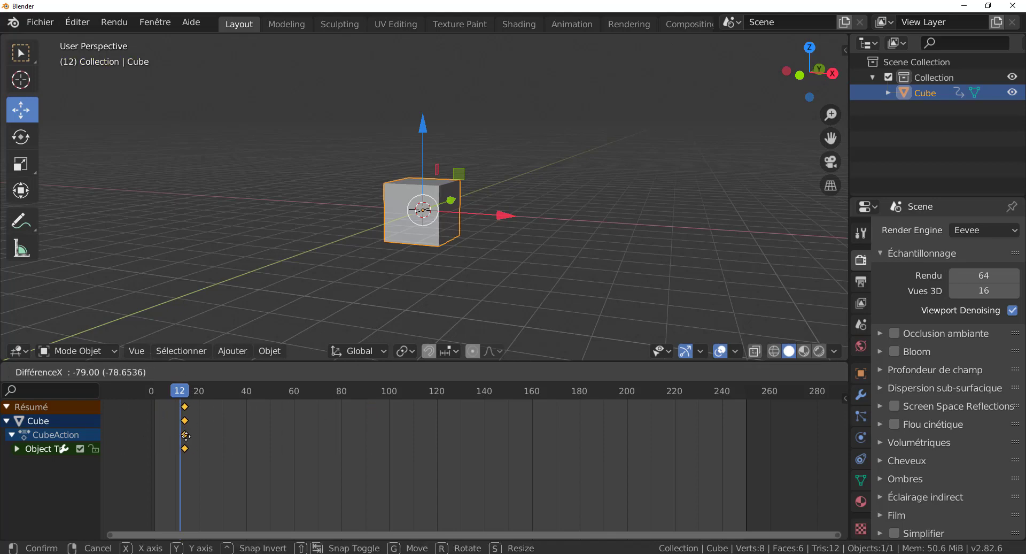
pyautogui.click(156, 469)
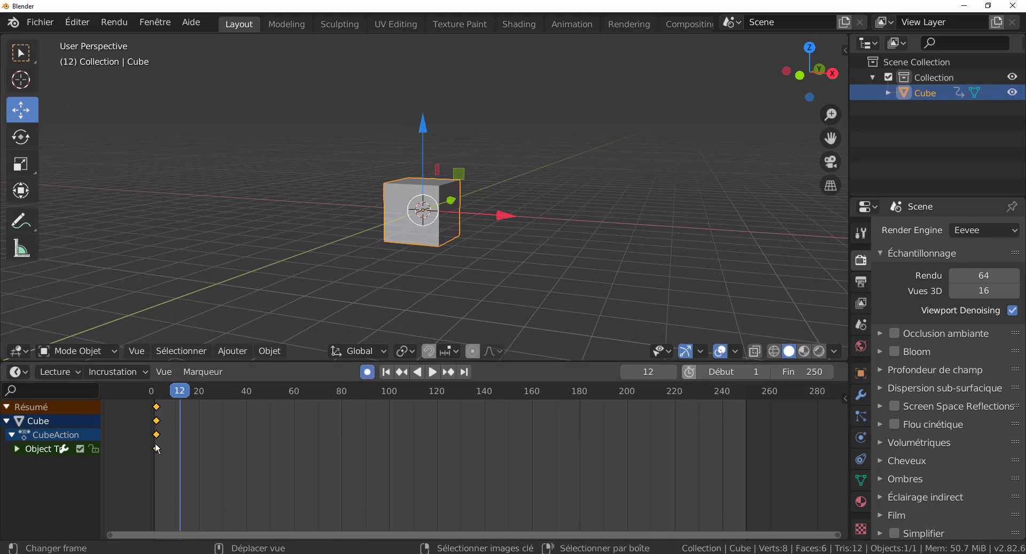
pyautogui.press('space')
pyautogui.click(648, 408)
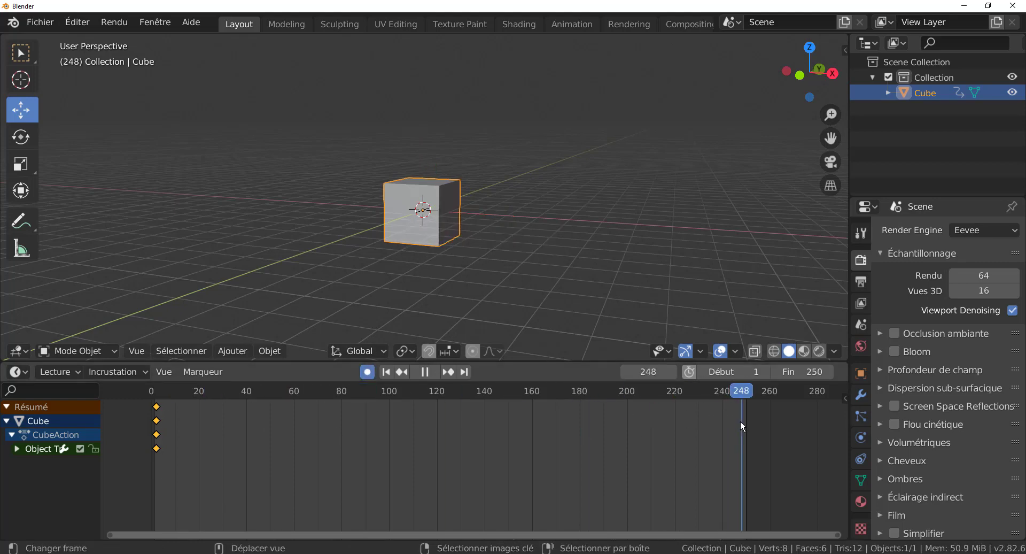
# Stop at frame 180 and rotate the cube around global Z, keying frame 180
pyautogui.moveTo(741, 422); pyautogui.dragTo(579, 427)
pyautogui.press('space')
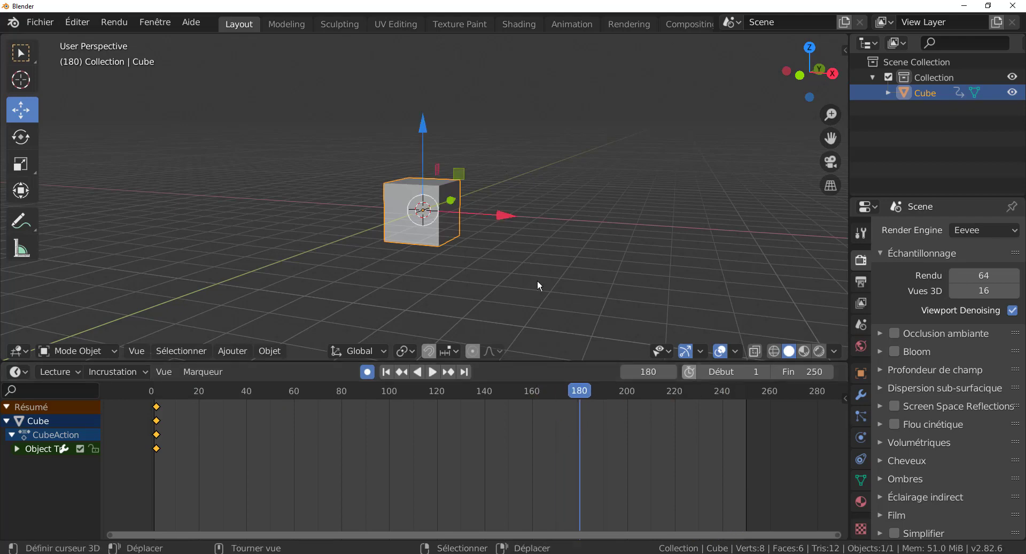
pyautogui.press('r')
pyautogui.press('z')
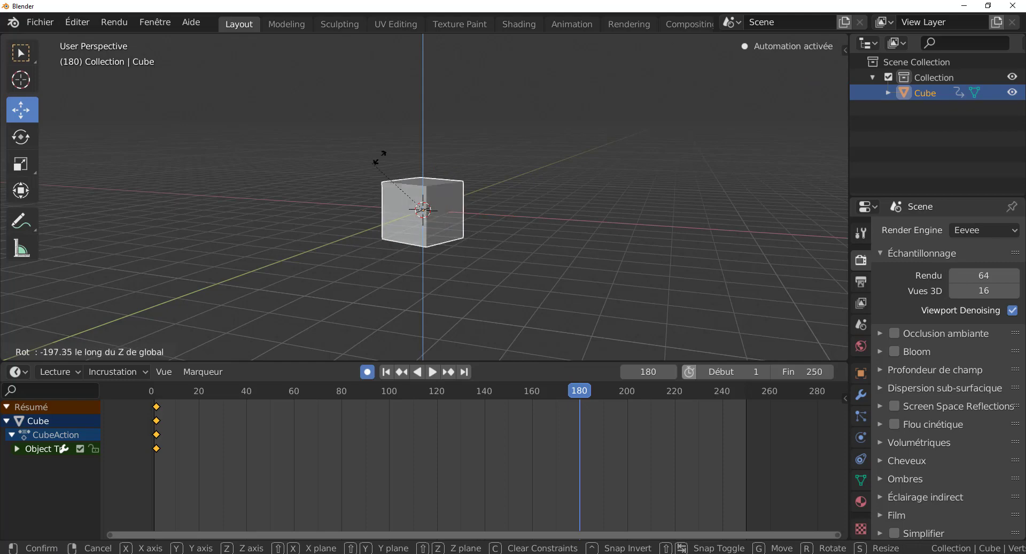
pyautogui.click(380, 158)
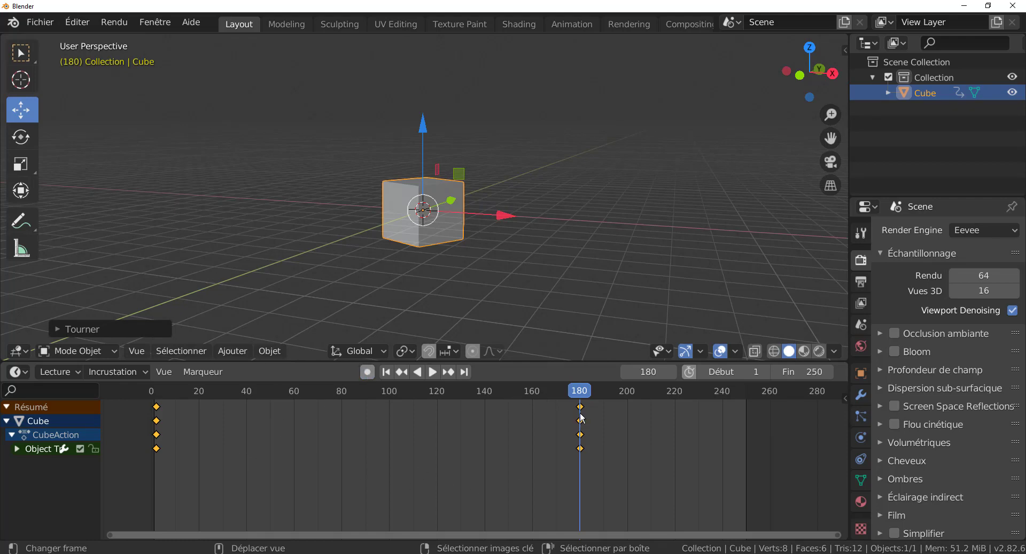
pyautogui.press('g')
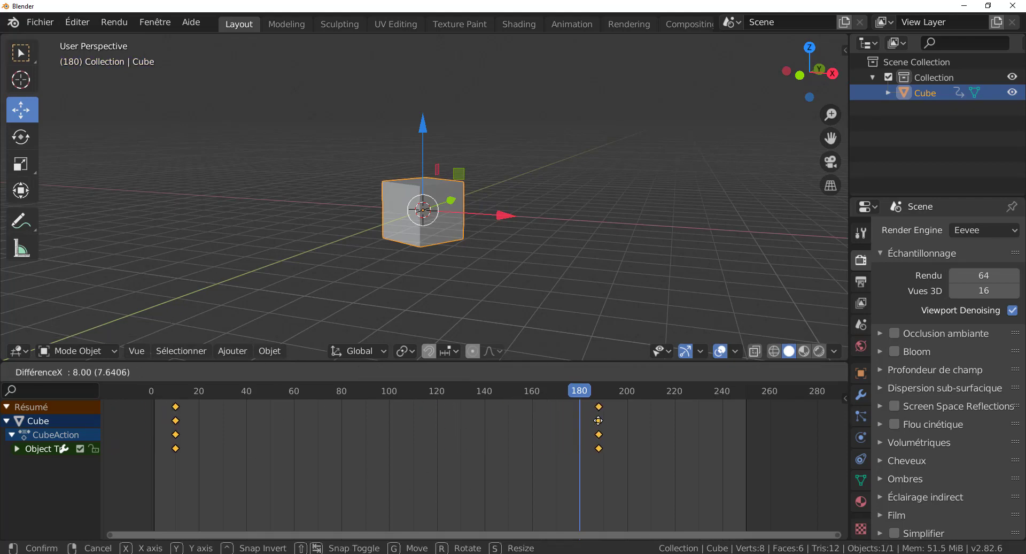
pyautogui.press('Escape')
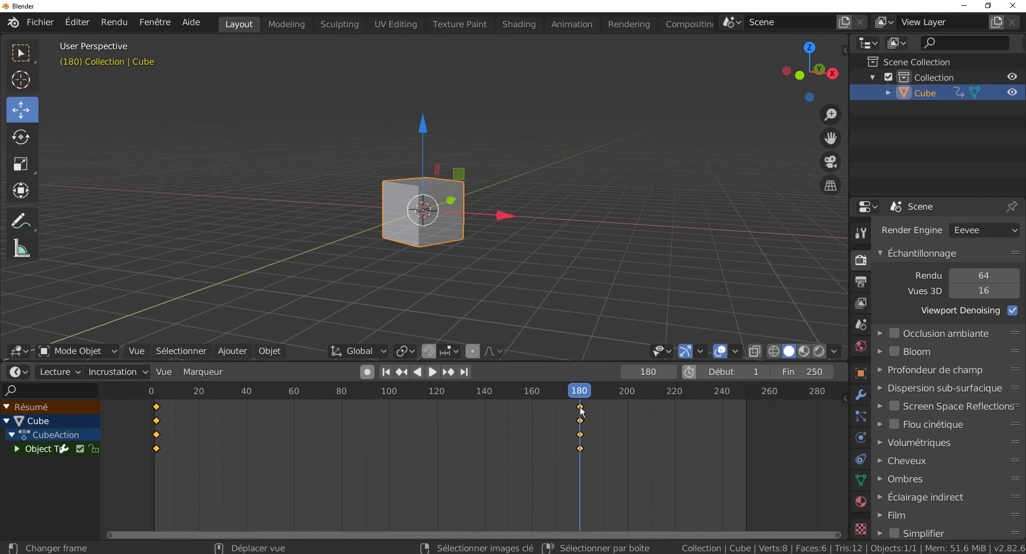
# Select the frame-180 keyframes, play the animation, and pull the end frame earlier
pyautogui.click(582, 411)
pyautogui.press('g')
pyautogui.press('Escape')
pyautogui.click(429, 374)
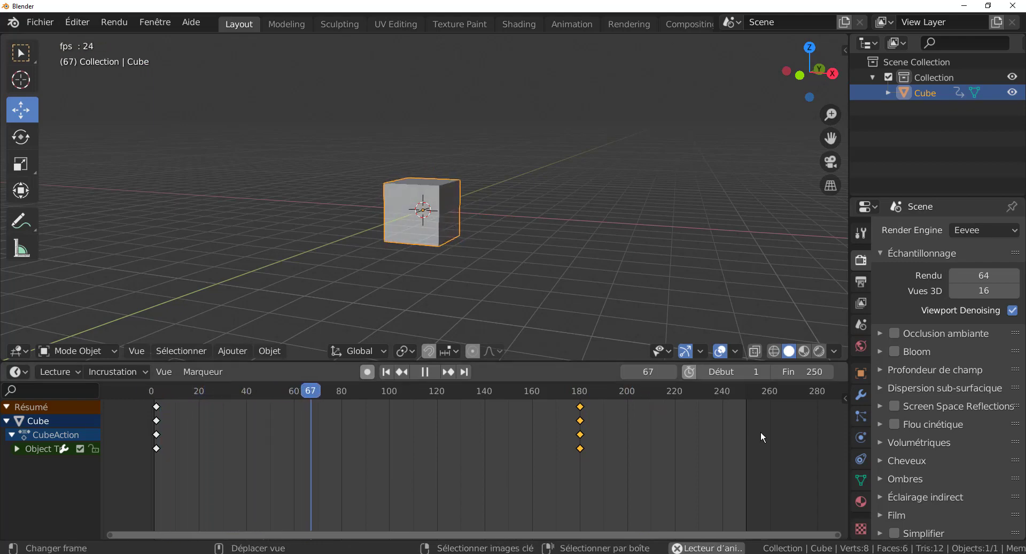
pyautogui.moveTo(799, 372); pyautogui.dragTo(769, 371)
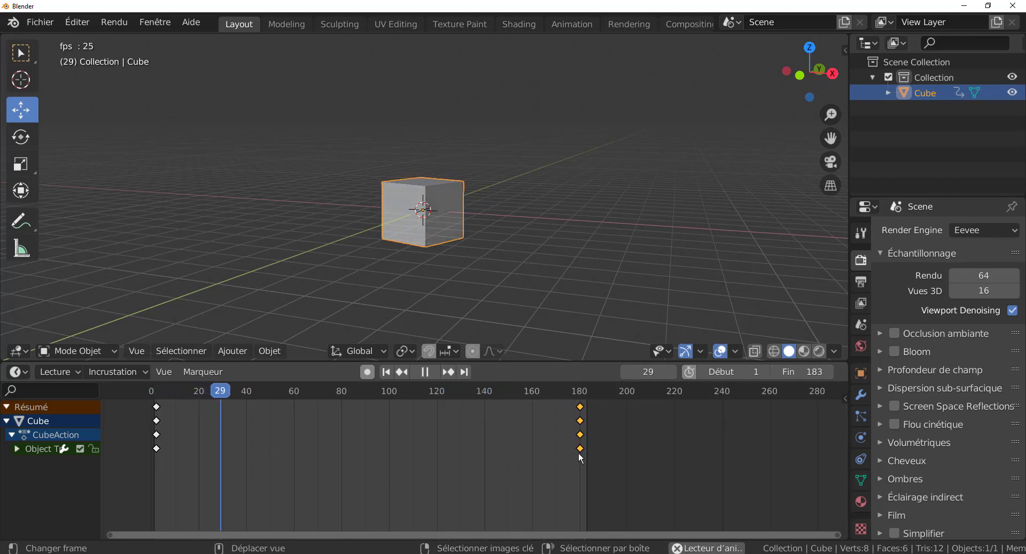
# Try moving the selected keyframes to about frame 48, then 10, and restart playback
pyautogui.press('g')
pyautogui.click(274, 464)
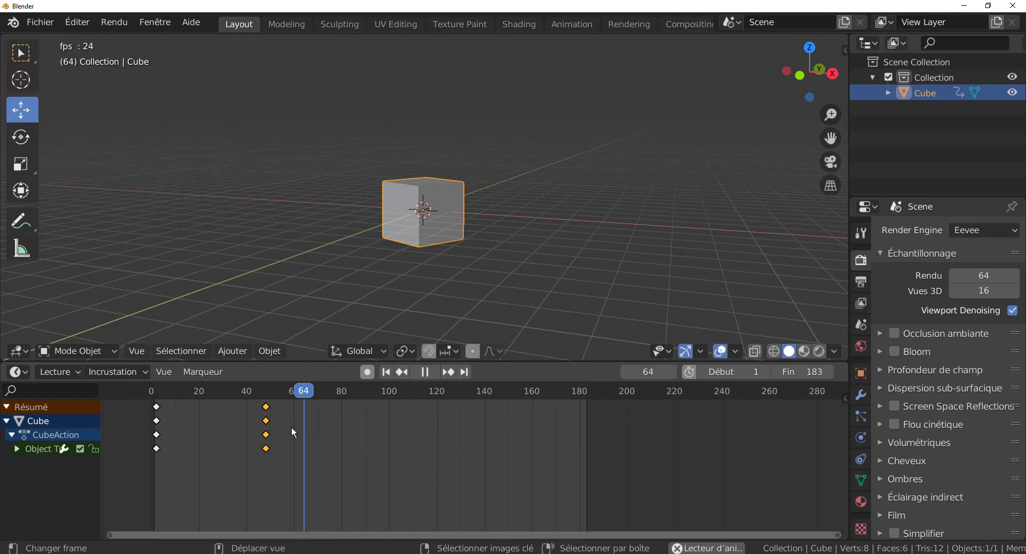
pyautogui.click(135, 395)
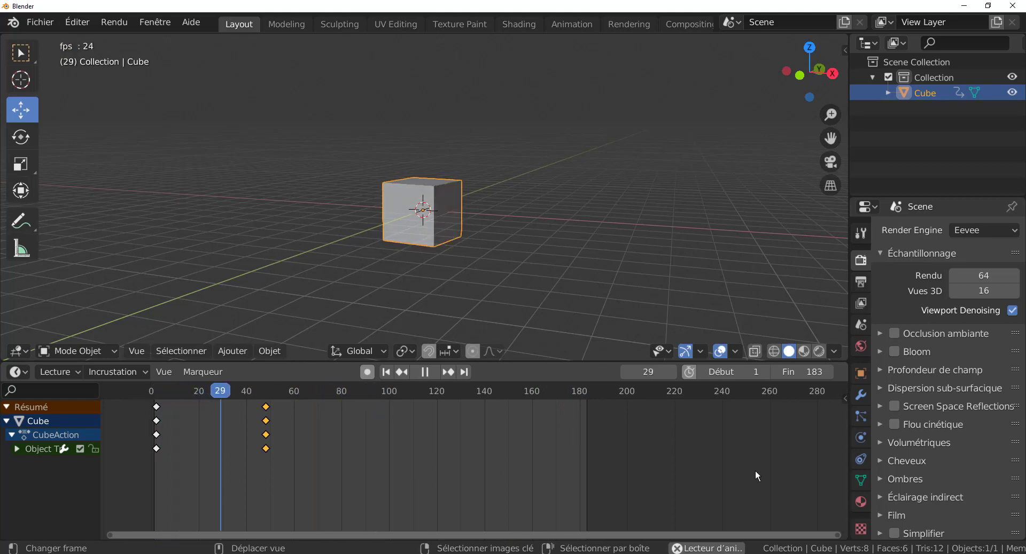
pyautogui.press('g')
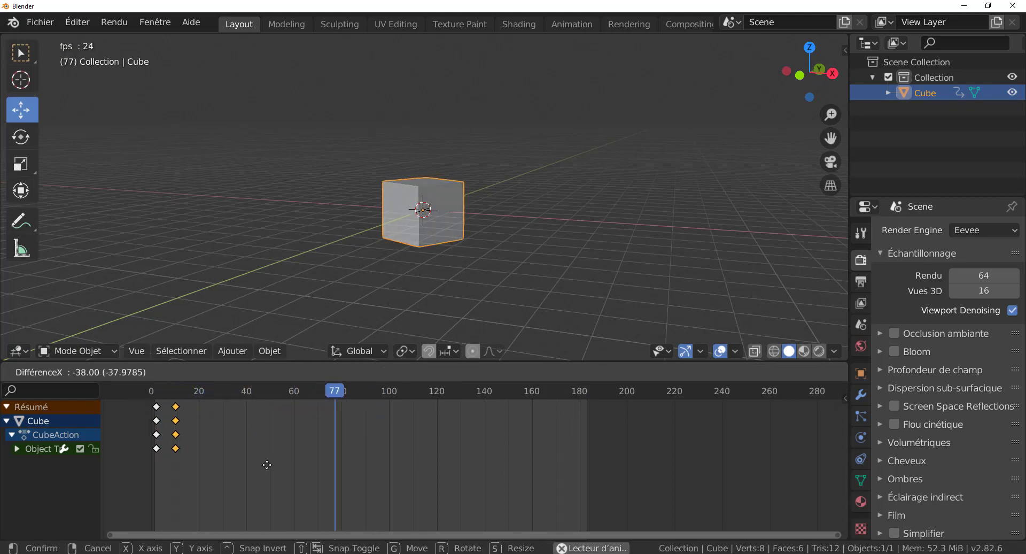
pyautogui.click(267, 466)
pyautogui.click(131, 390)
pyautogui.click(118, 390)
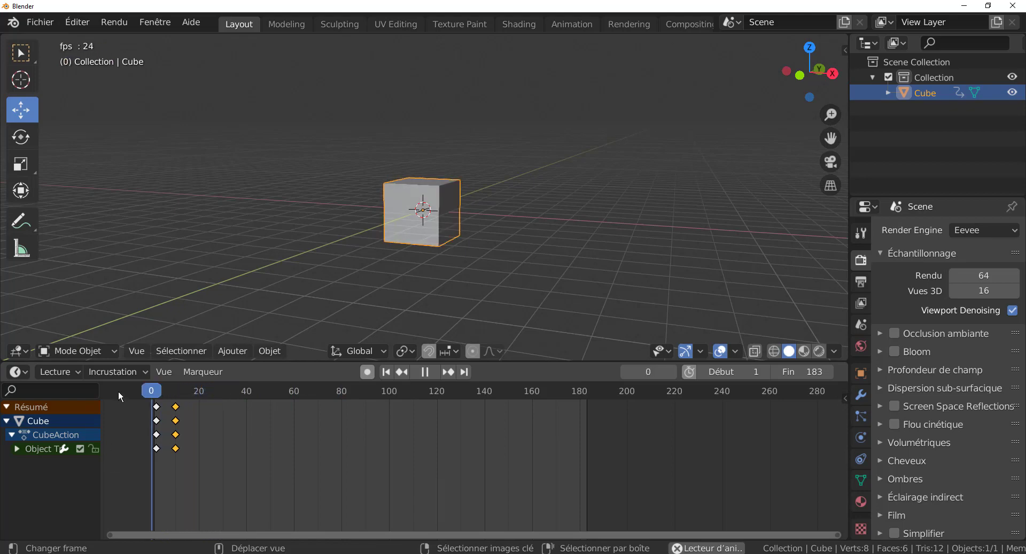
pyautogui.click(118, 391)
pyautogui.click(117, 390)
pyautogui.click(118, 391)
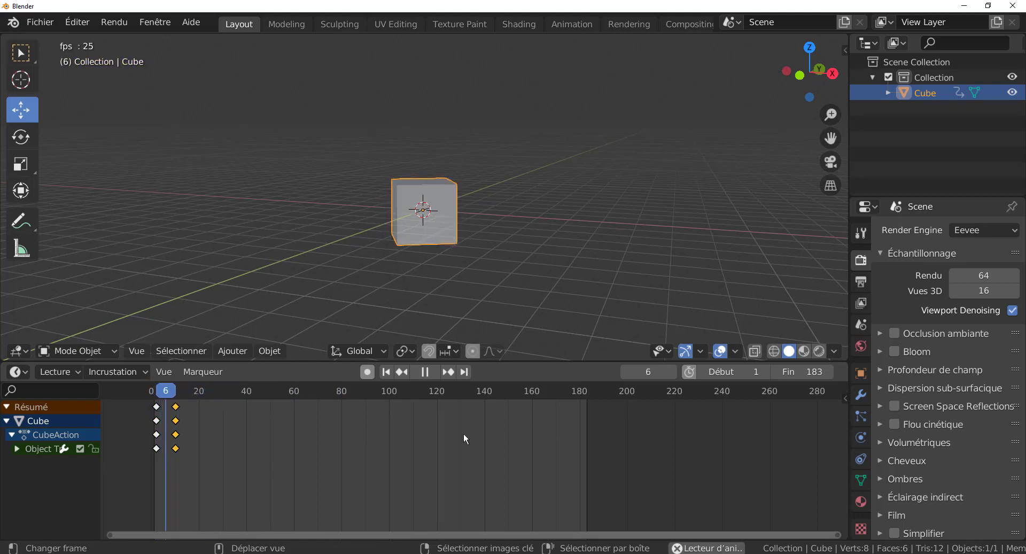
# Set the end frame to 120, move the keyframes to about frame 71, enlarge the 3D view
pyautogui.moveTo(815, 372); pyautogui.dragTo(781, 372)
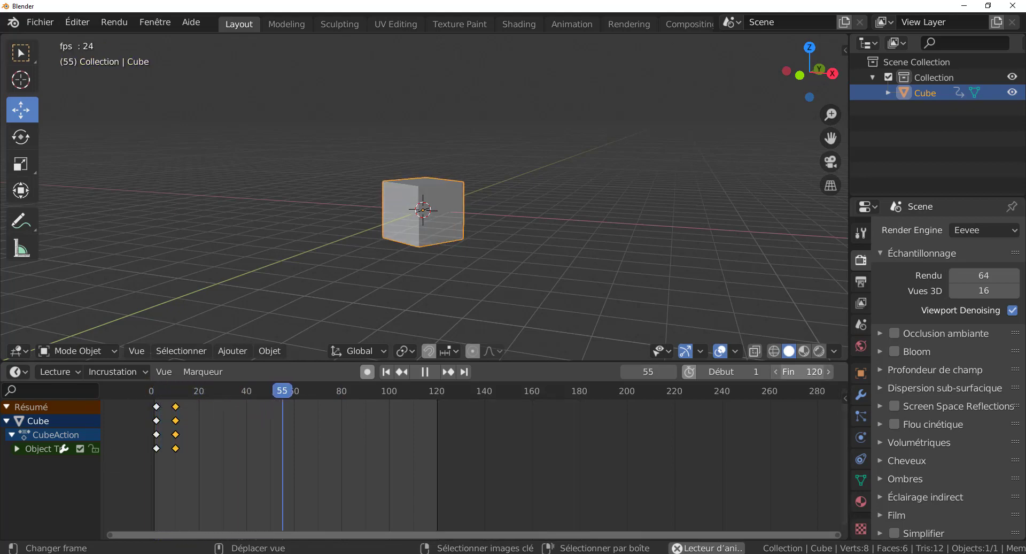
pyautogui.click(176, 449)
pyautogui.press('g')
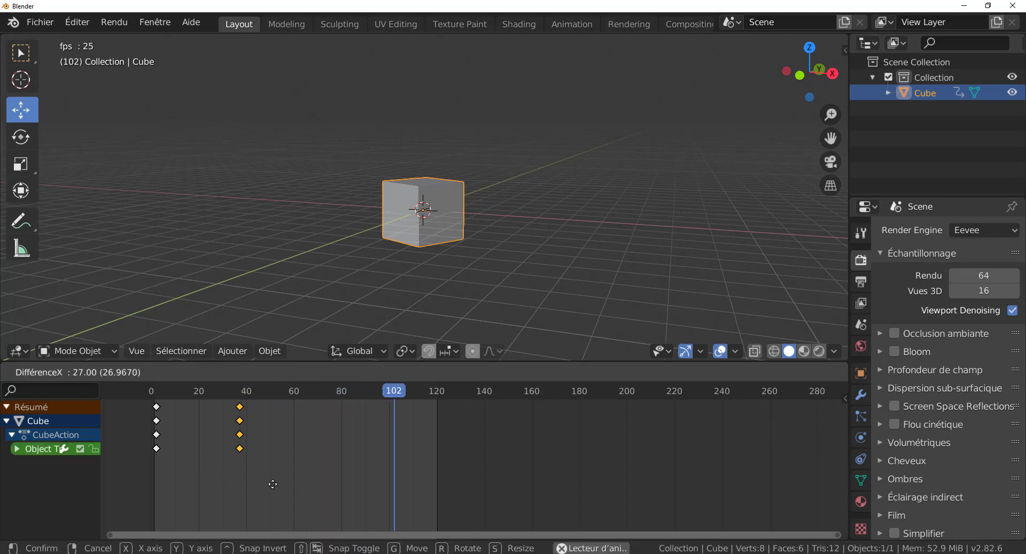
pyautogui.click(343, 496)
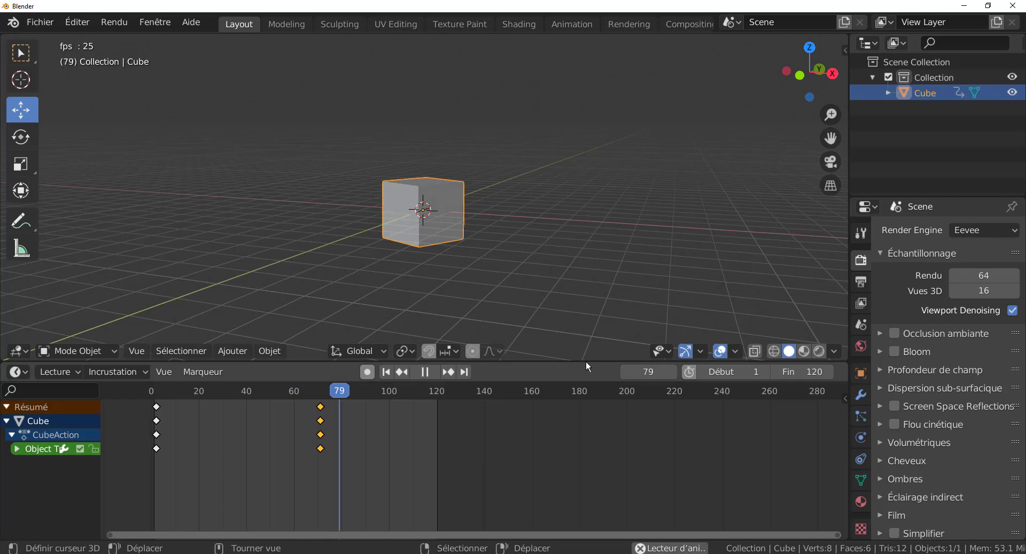
pyautogui.moveTo(586, 361)
pyautogui.mouseDown()
pyautogui.moveTo(592, 408)
pyautogui.moveTo(593, 392)
pyautogui.mouseUp()
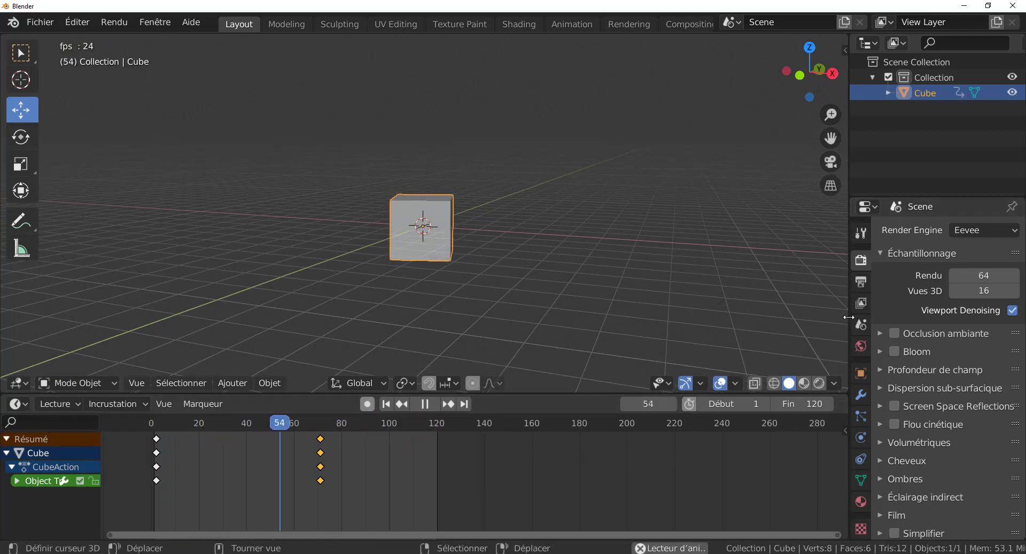
pyautogui.moveTo(850, 319); pyautogui.dragTo(962, 316)
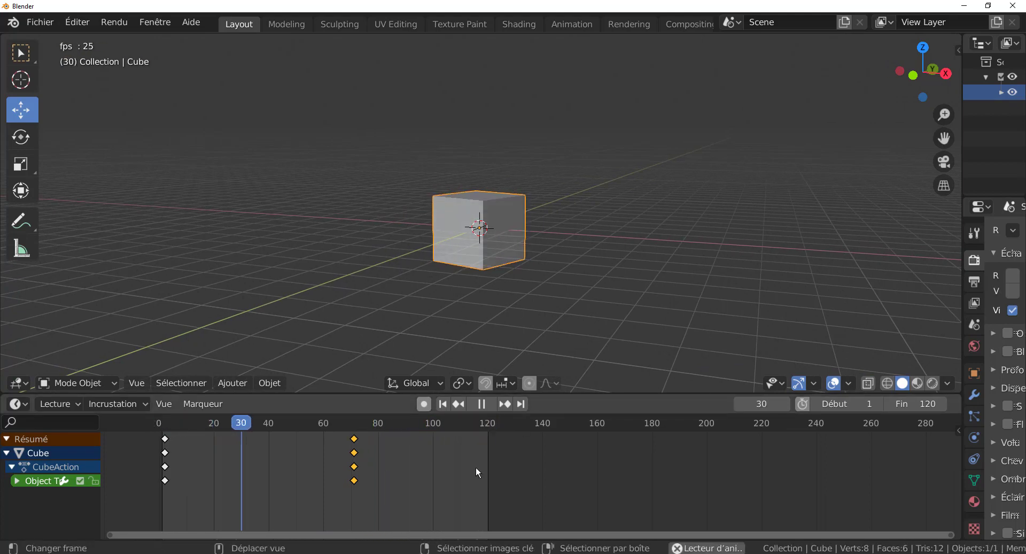
# Stop playback, deselect all keyframes, and scrub back to about frame 66
pyautogui.click(477, 404)
pyautogui.hotkey('alt', 'a')
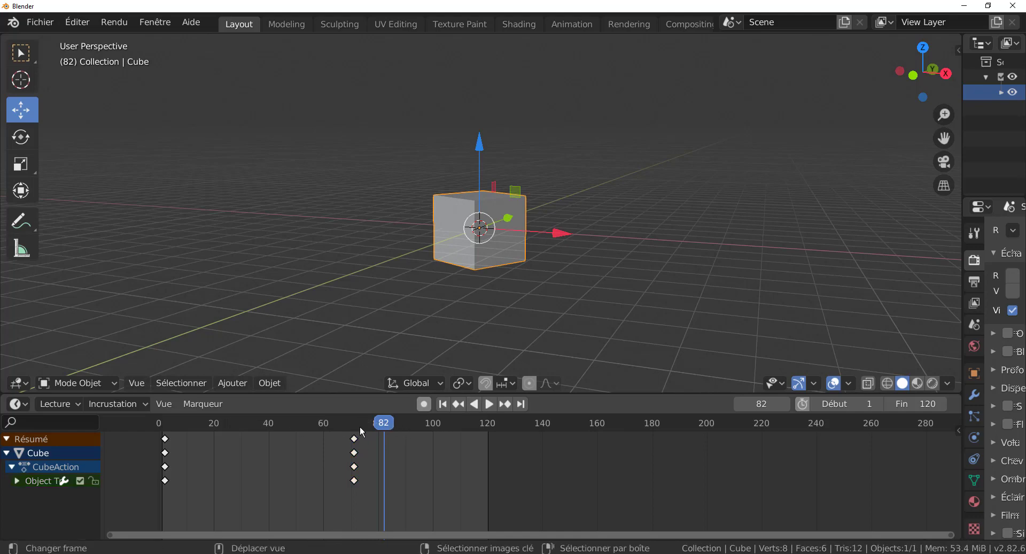
pyautogui.moveTo(387, 430)
pyautogui.mouseDown()
pyautogui.moveTo(220, 435)
pyautogui.moveTo(396, 450)
pyautogui.mouseUp()
pyautogui.moveTo(390, 424)
pyautogui.mouseDown()
pyautogui.moveTo(267, 420)
pyautogui.moveTo(426, 426)
pyautogui.moveTo(223, 427)
pyautogui.moveTo(426, 445)
pyautogui.moveTo(195, 431)
pyautogui.moveTo(170, 454)
pyautogui.moveTo(319, 455)
pyautogui.moveTo(205, 465)
pyautogui.mouseUp()
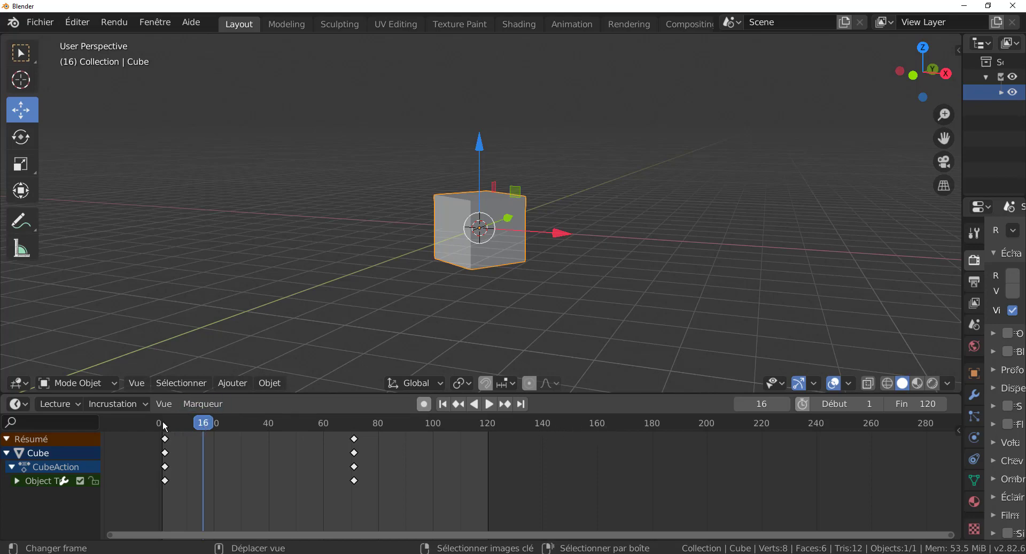
# Replay from frame 0, stop, and scrub through the opening frames to frame 30
pyautogui.press('space')
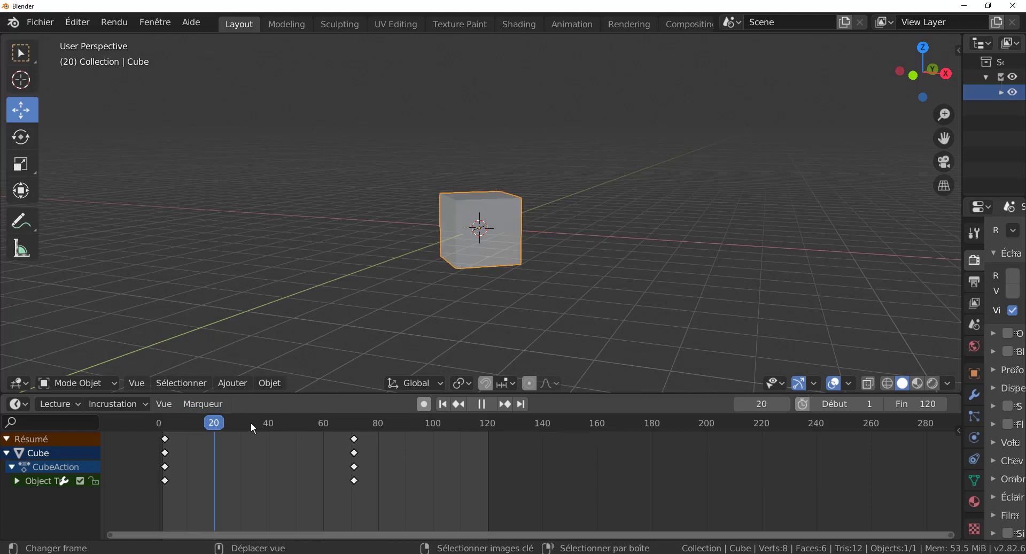
pyautogui.click(157, 425)
pyautogui.press('space')
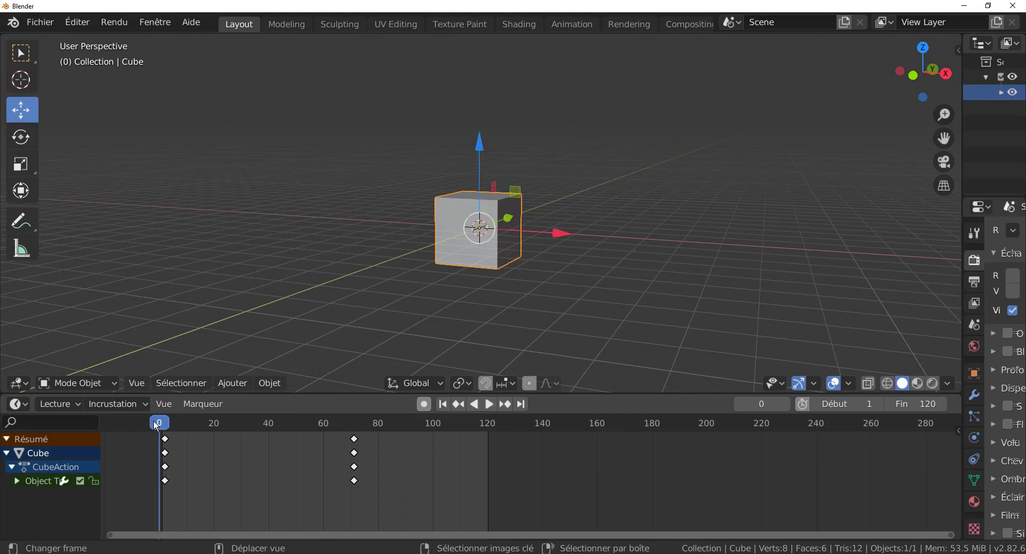
pyautogui.moveTo(163, 425); pyautogui.dragTo(242, 426)
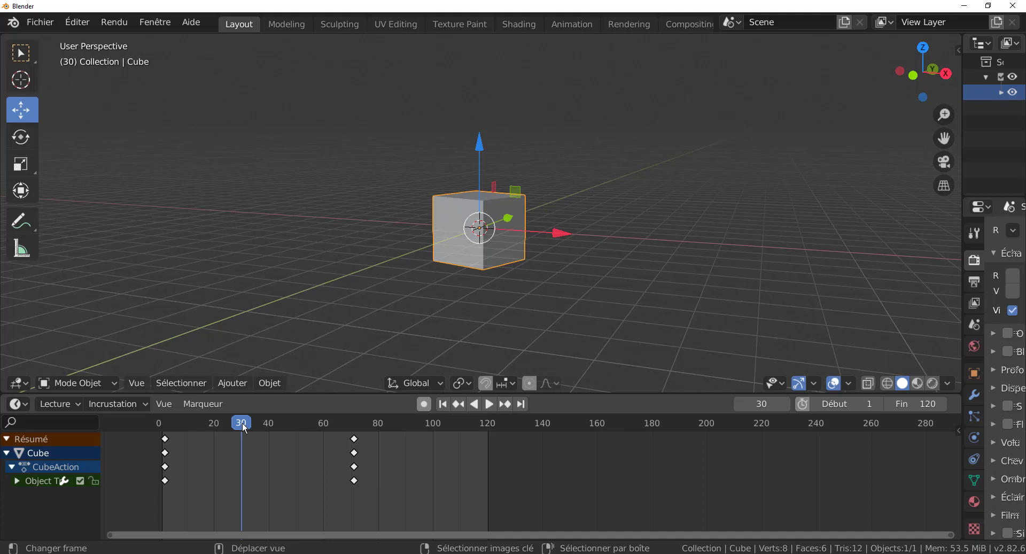
pyautogui.moveTo(243, 421)
pyautogui.mouseDown()
pyautogui.moveTo(156, 423)
pyautogui.moveTo(249, 421)
pyautogui.moveTo(235, 424)
pyautogui.moveTo(243, 427)
pyautogui.mouseUp()
# Zoom the timeline to 5-frame labels, with frame 0 and both keyframe columns visible
pyautogui.scroll(1, 384, 460)
pyautogui.scroll(1, 383, 461)
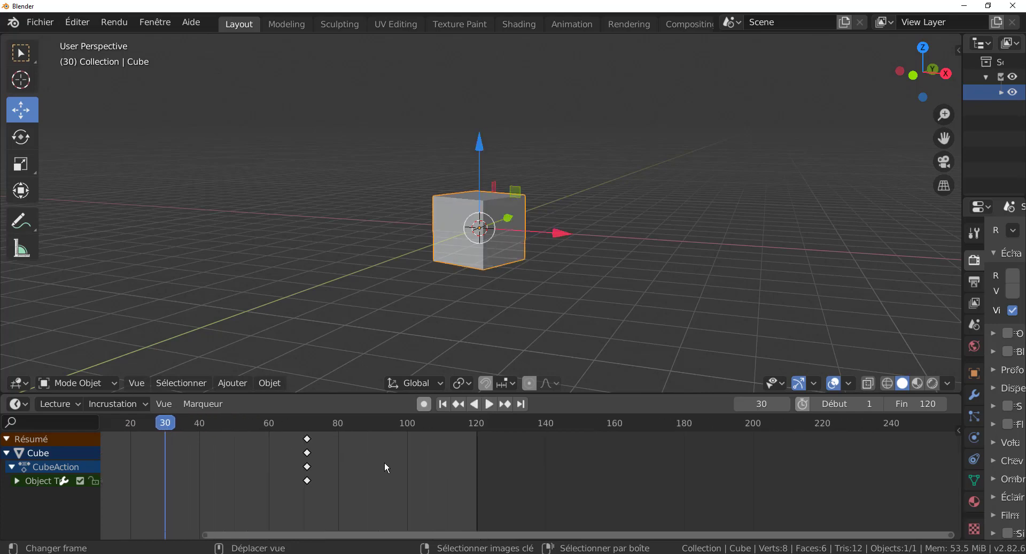
pyautogui.scroll(1, 383, 461)
pyautogui.moveTo(385, 462); pyautogui.dragTo(737, 470, button='middle')
pyautogui.scroll(2, 602, 463)
pyautogui.scroll(1, 602, 463)
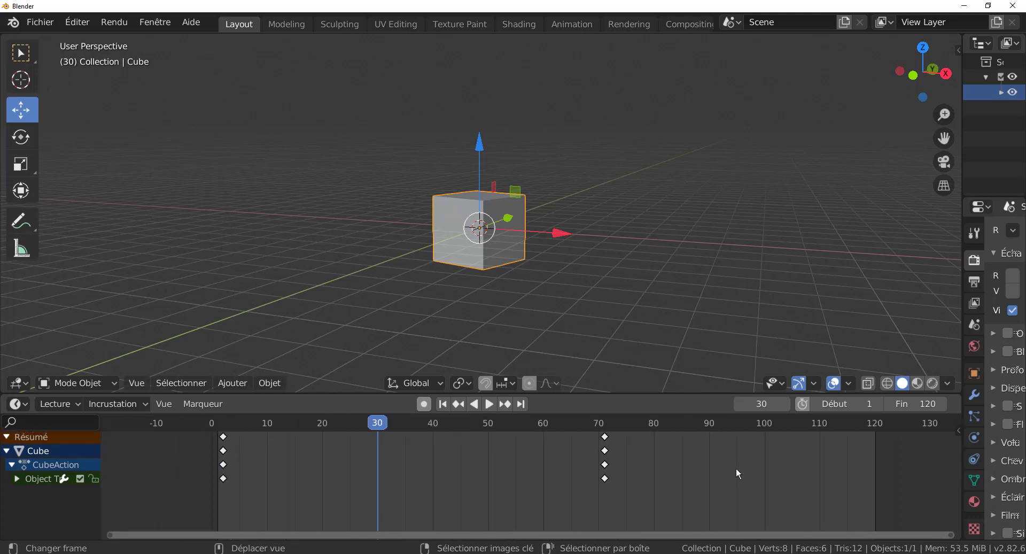
pyautogui.scroll(1, 495, 466)
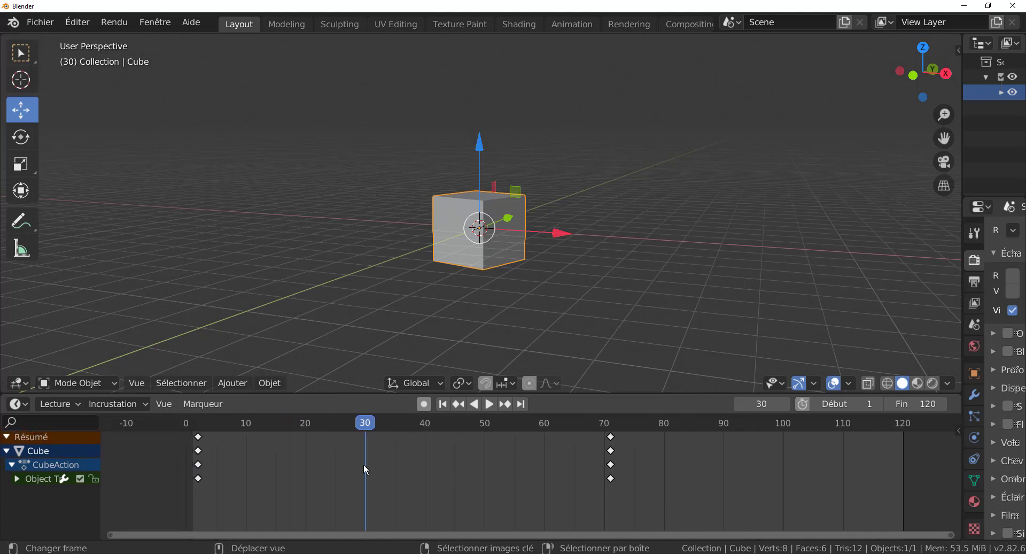
pyautogui.scroll(1, 435, 505)
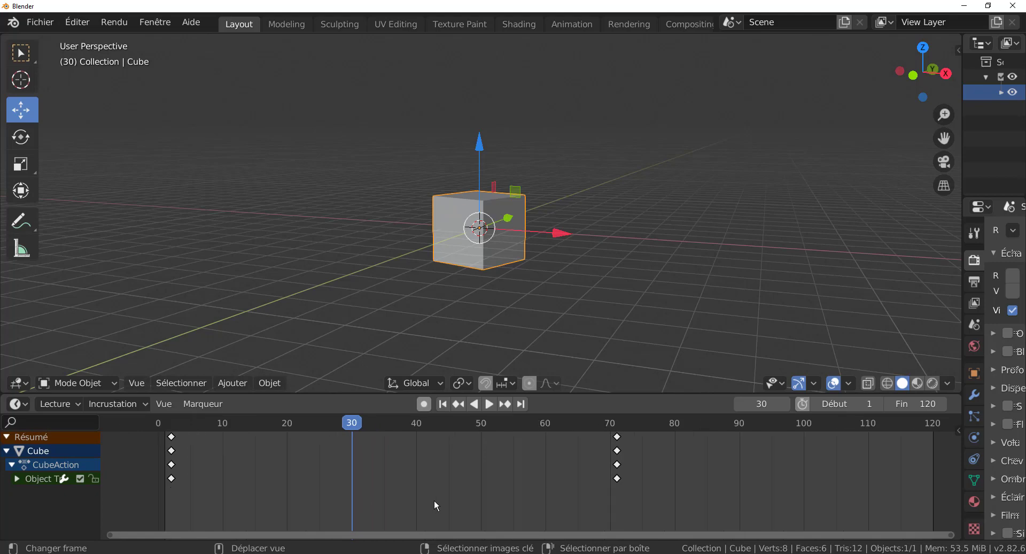
pyautogui.scroll(1, 436, 505)
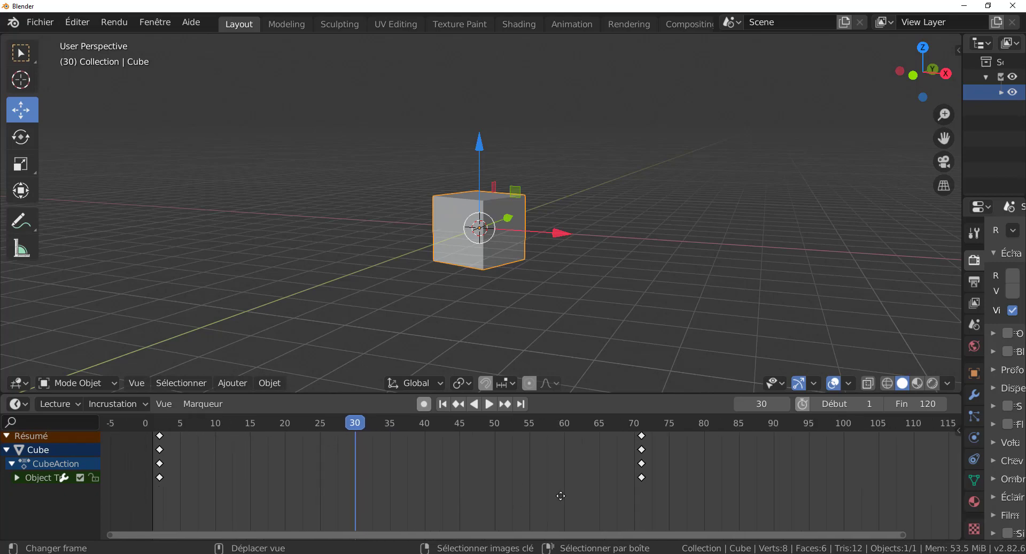
pyautogui.moveTo(556, 499); pyautogui.dragTo(663, 495, button='middle')
# Play briefly, stop, and set the current frame to 25
pyautogui.press('space')
pyautogui.moveTo(486, 424)
pyautogui.mouseDown()
pyautogui.moveTo(351, 435)
pyautogui.moveTo(501, 448)
pyautogui.moveTo(440, 449)
pyautogui.mouseUp()
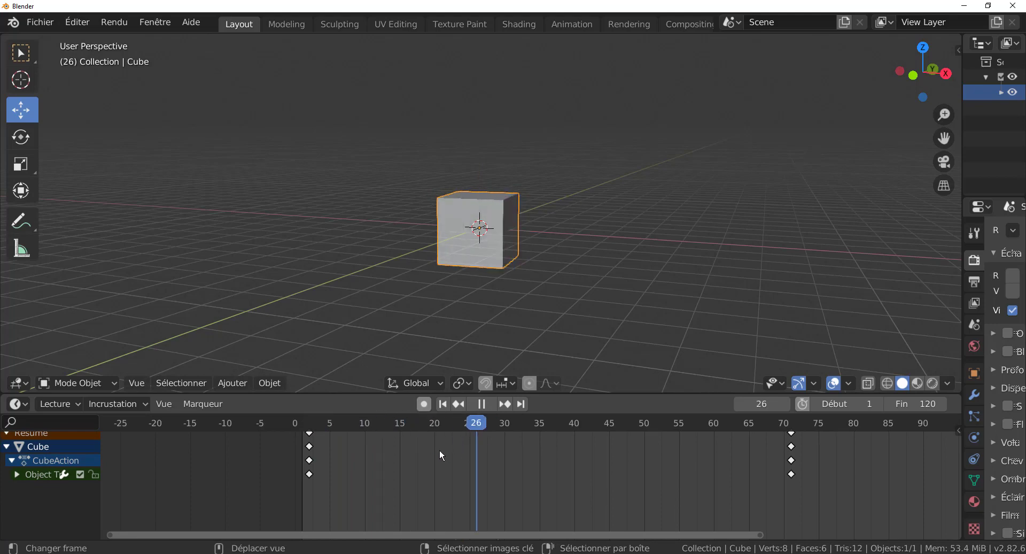
pyautogui.press('space')
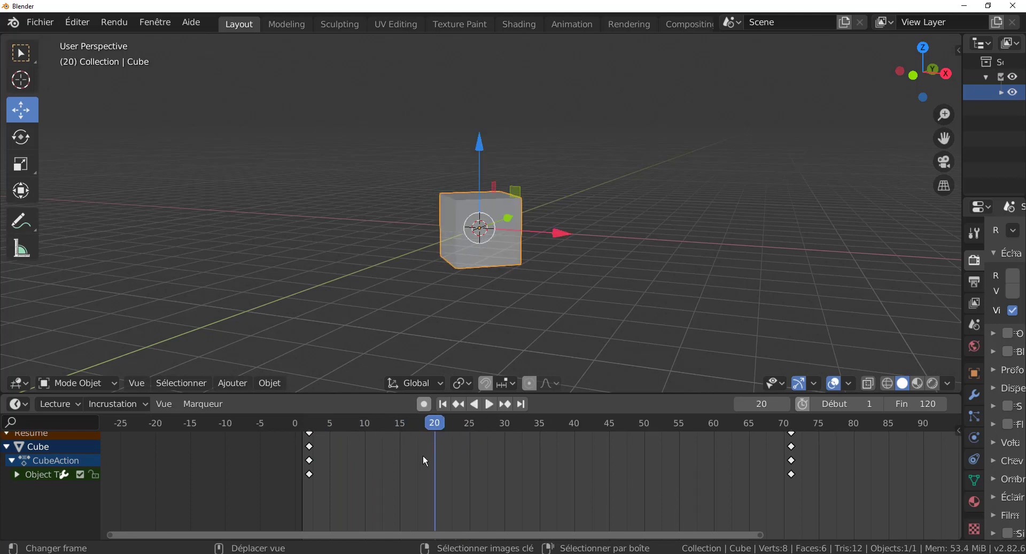
pyautogui.moveTo(438, 443); pyautogui.dragTo(471, 426)
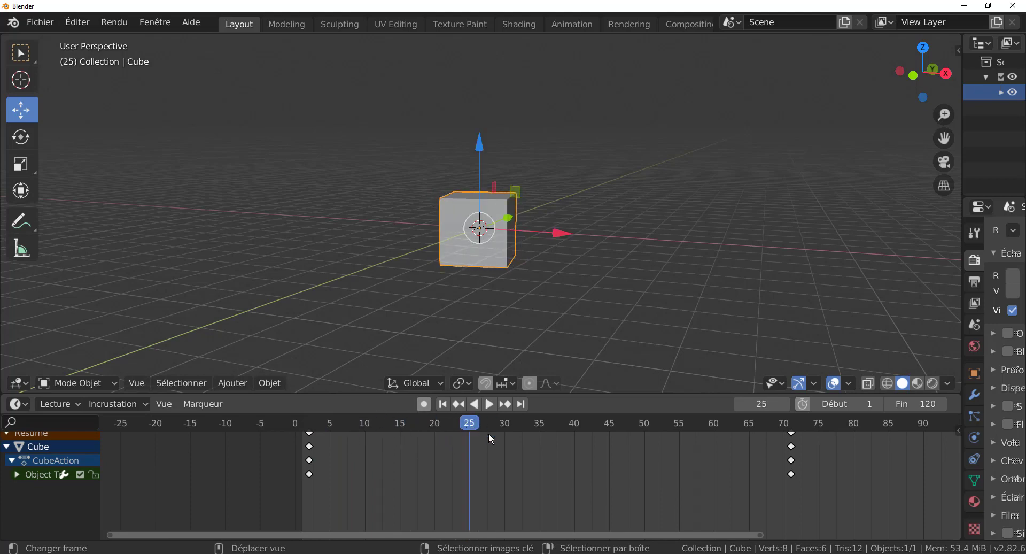
# Drag the frame-71 keyframes to frame 25 and the first keyframes onto frame 0
pyautogui.moveTo(793, 450); pyautogui.dragTo(470, 472)
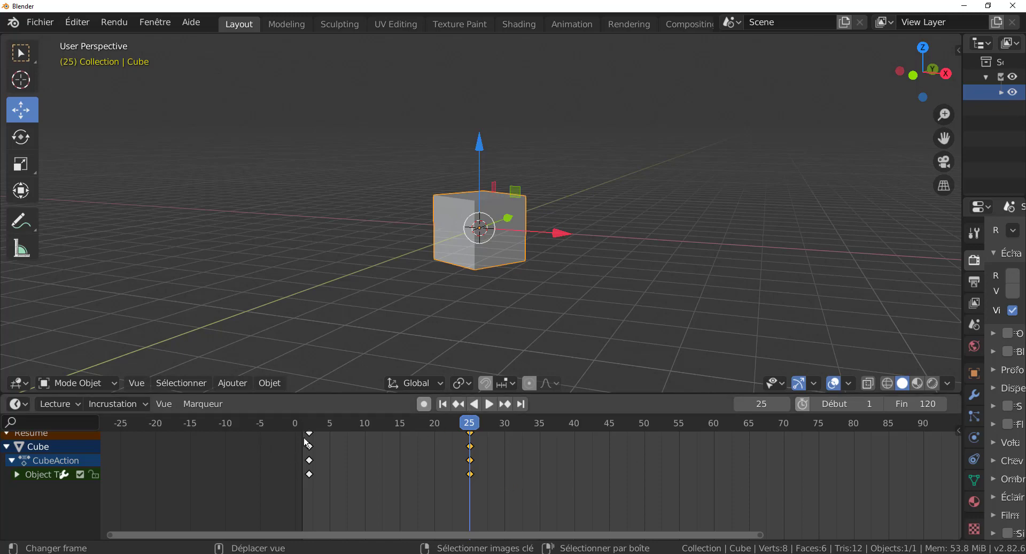
pyautogui.moveTo(309, 453); pyautogui.dragTo(301, 445)
pyautogui.click(916, 408)
pyautogui.write('25')
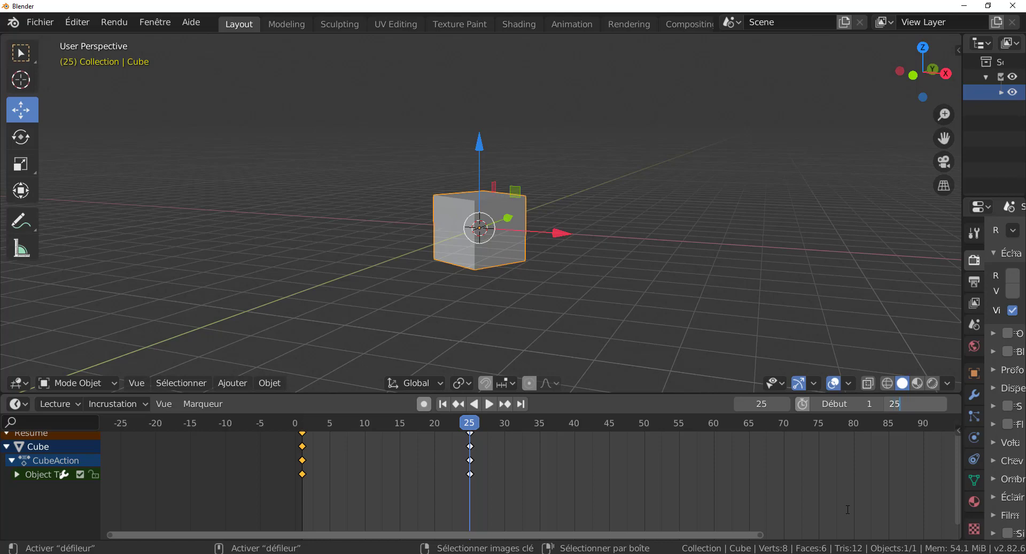
pyautogui.press('Return')
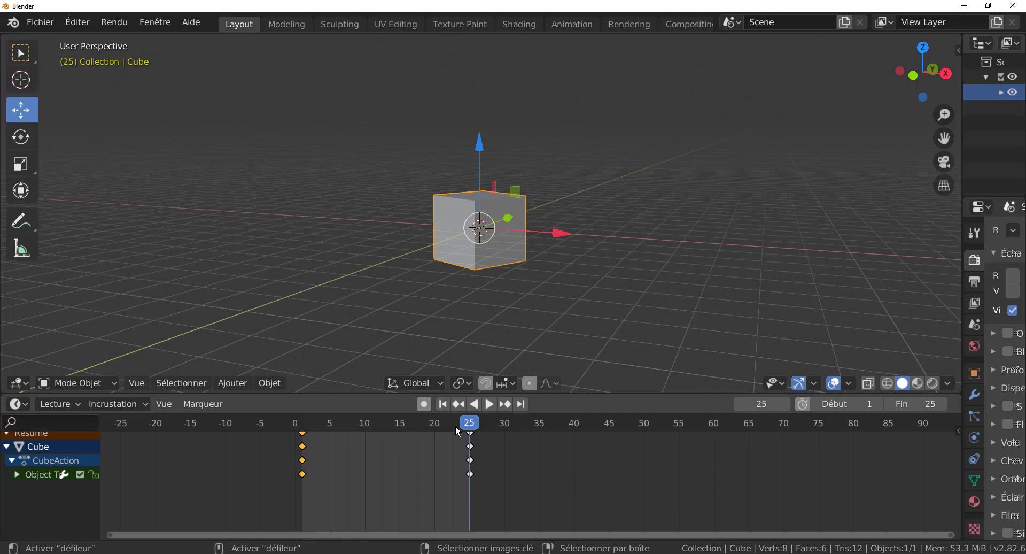
# Play and stop the animation, bring up the interpolation choices, then replay it to compare
pyautogui.click(491, 404)
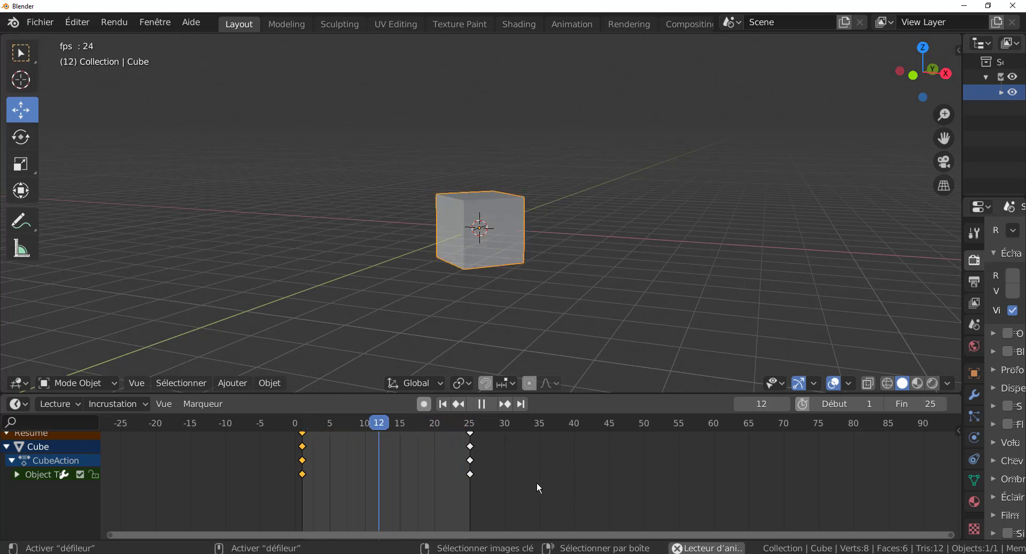
pyautogui.click(481, 405)
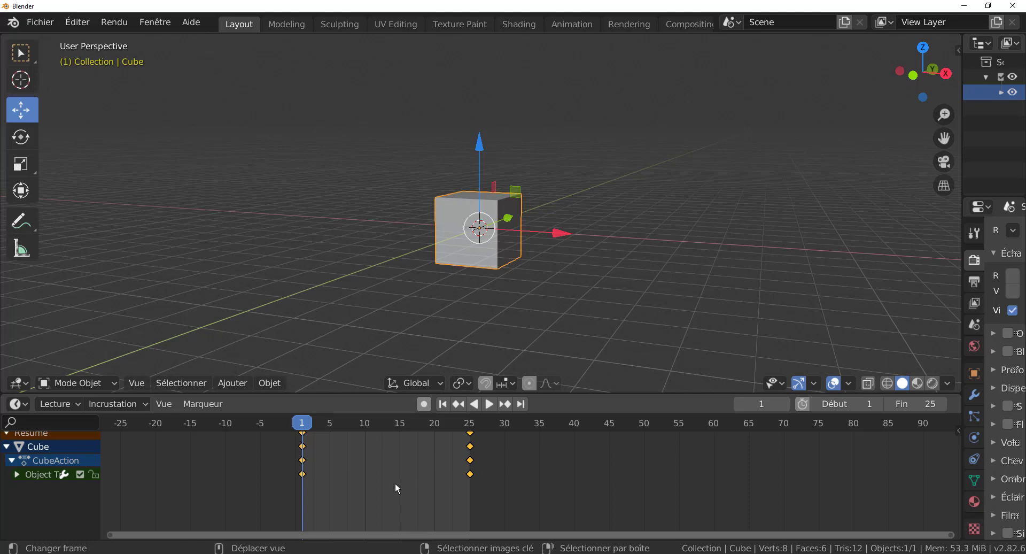
pyautogui.press('t')
pyautogui.click(490, 404)
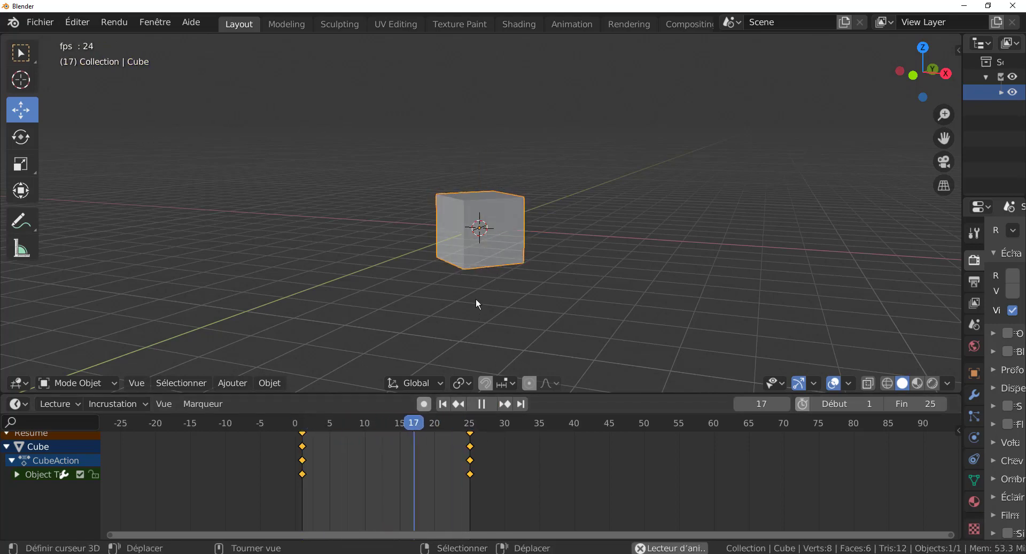
# Stop playback, switch the keyframes to Linéaire (linear) interpolation, and replay the animation
pyautogui.press('space')
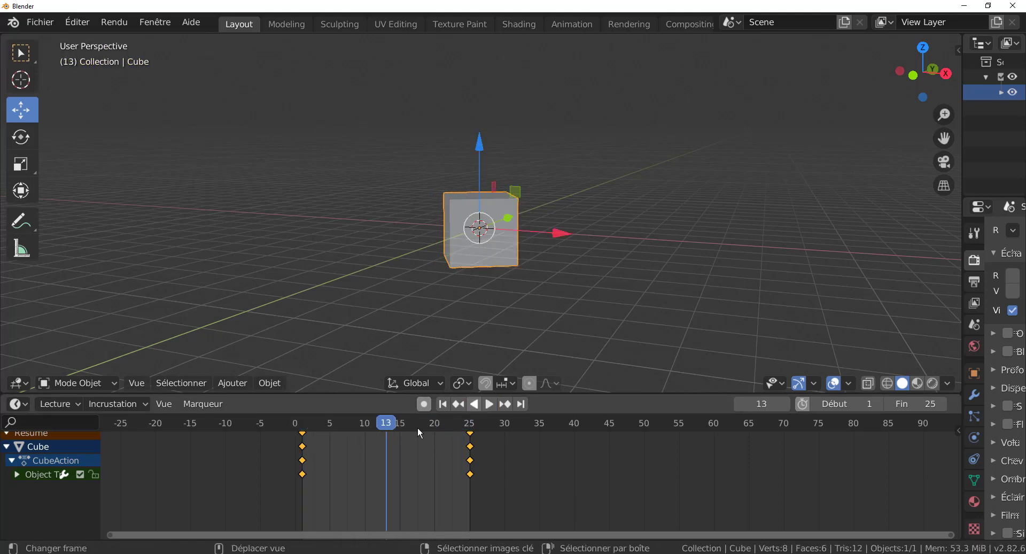
pyautogui.press('t')
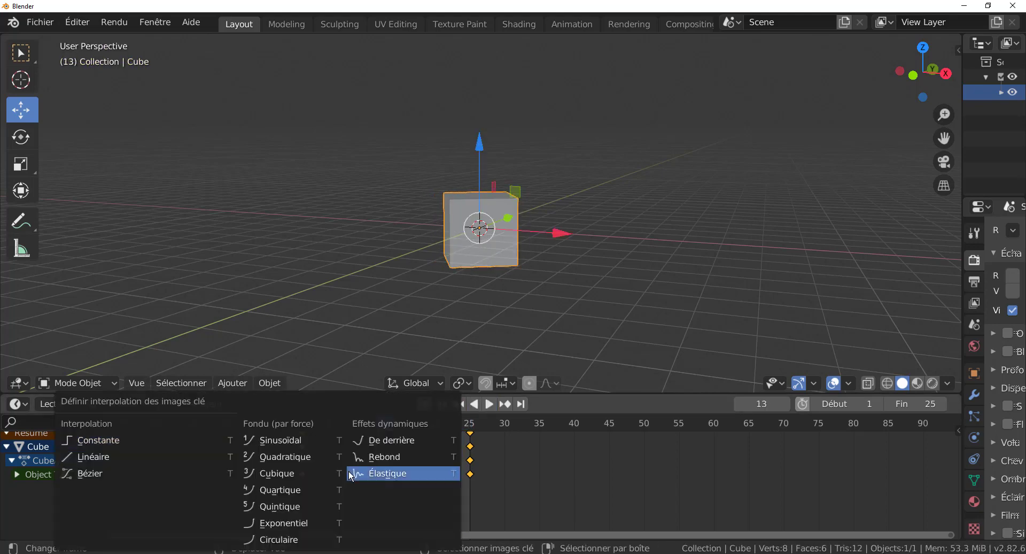
pyautogui.click(101, 459)
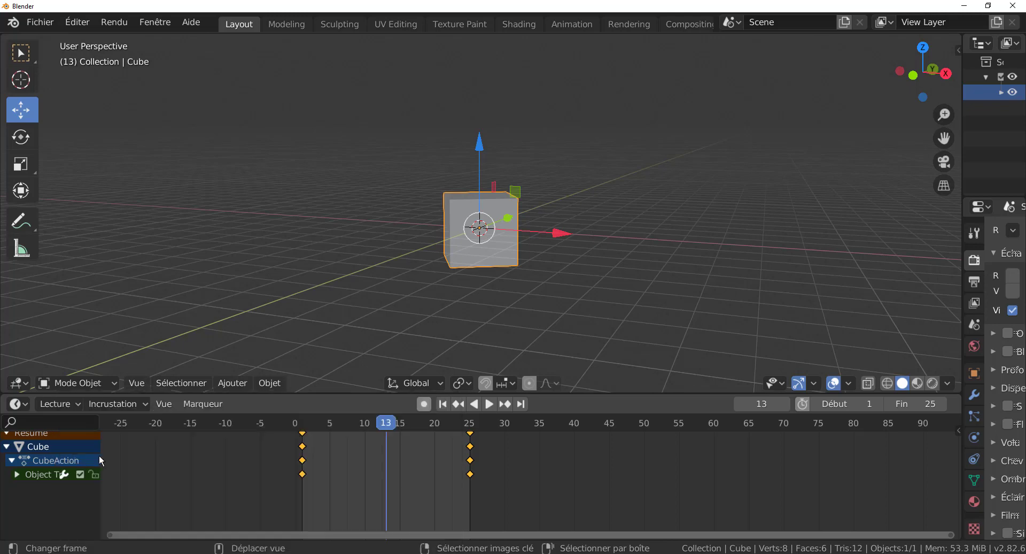
pyautogui.click(491, 404)
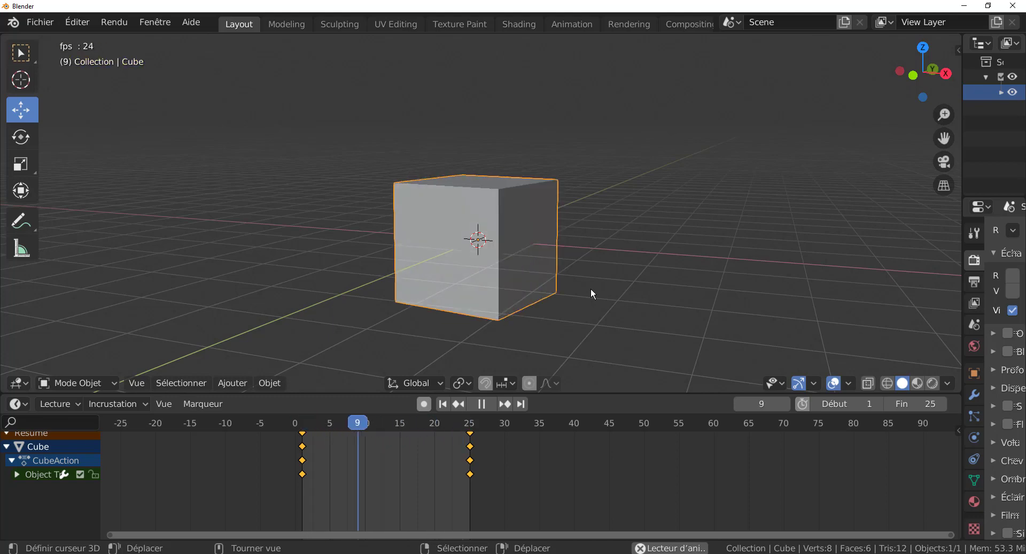
# Set the scene frame range to start at 0 and end at 25
pyautogui.click(889, 403)
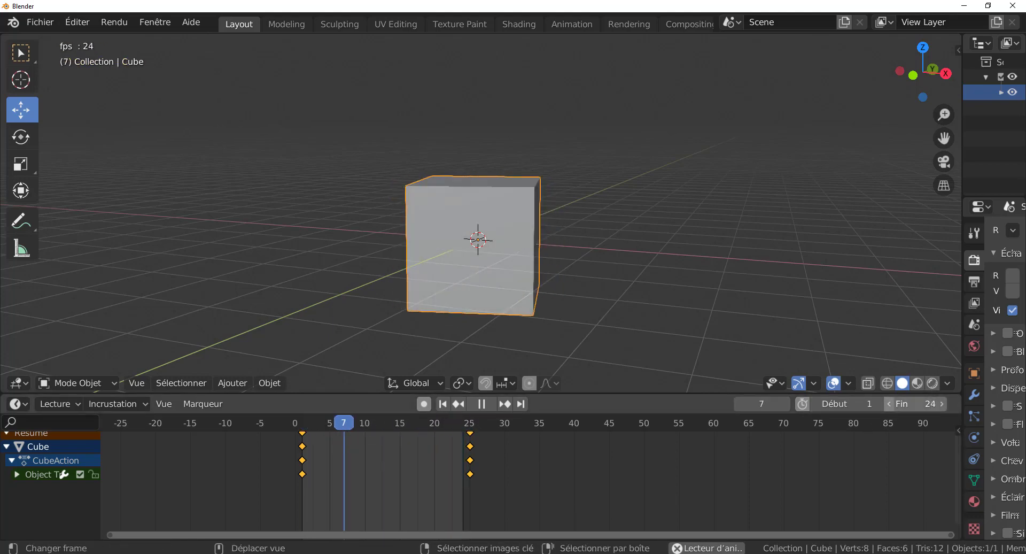
pyautogui.moveTo(946, 408); pyautogui.dragTo(957, 408)
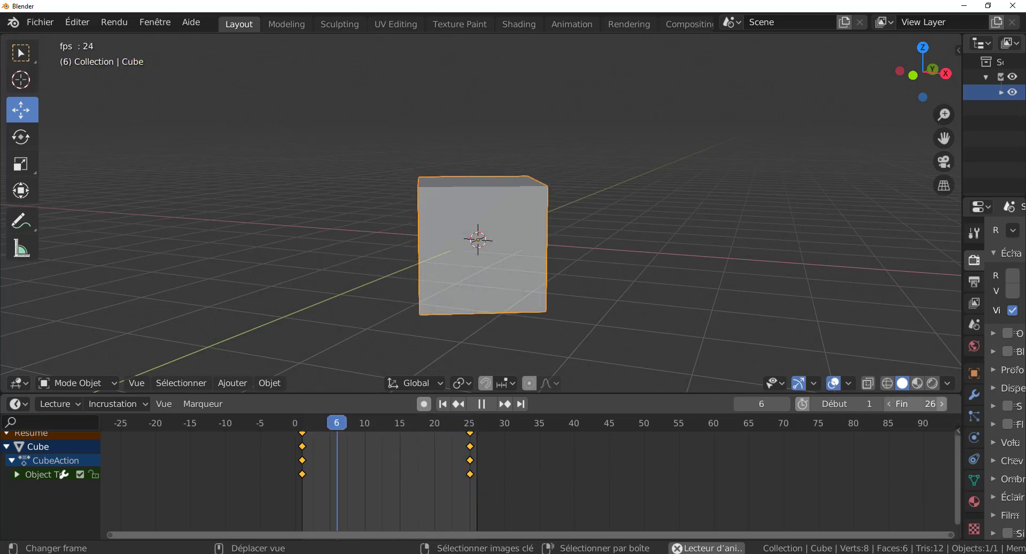
pyautogui.click(890, 404)
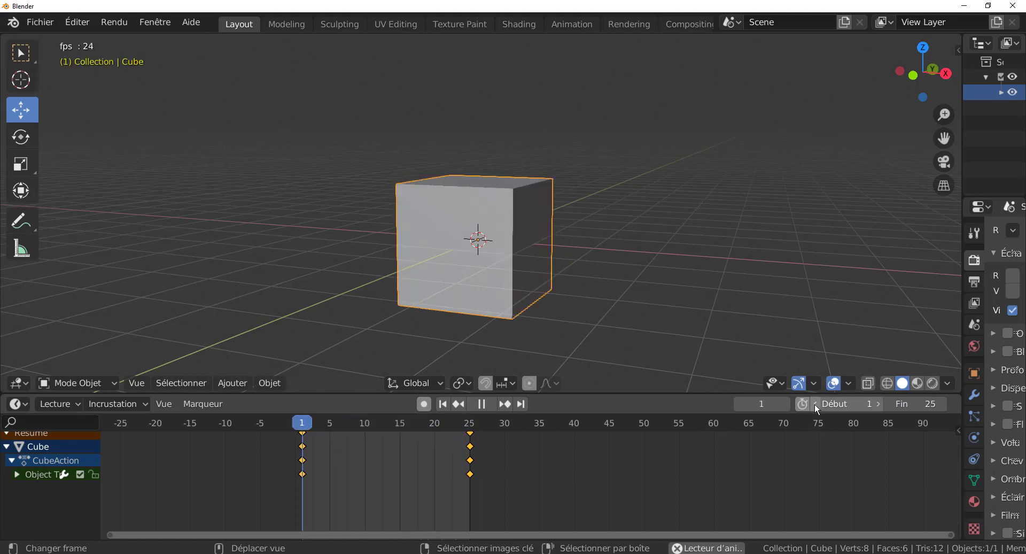
pyautogui.moveTo(815, 404); pyautogui.dragTo(807, 404)
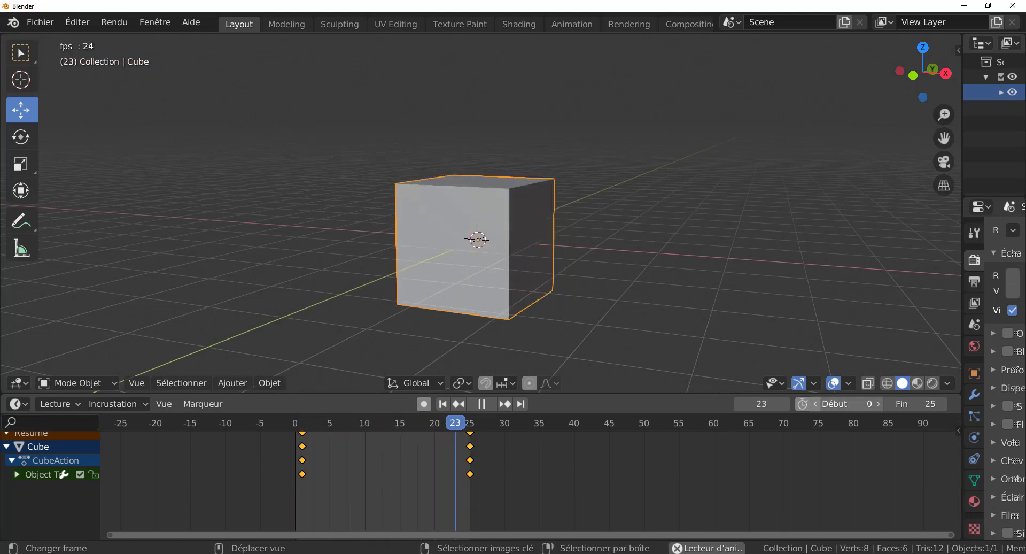
# Shift the cube's keyframes so they sit at frames 0 and 25, then select the frame-0 keys
pyautogui.press('g')
pyautogui.click(284, 491)
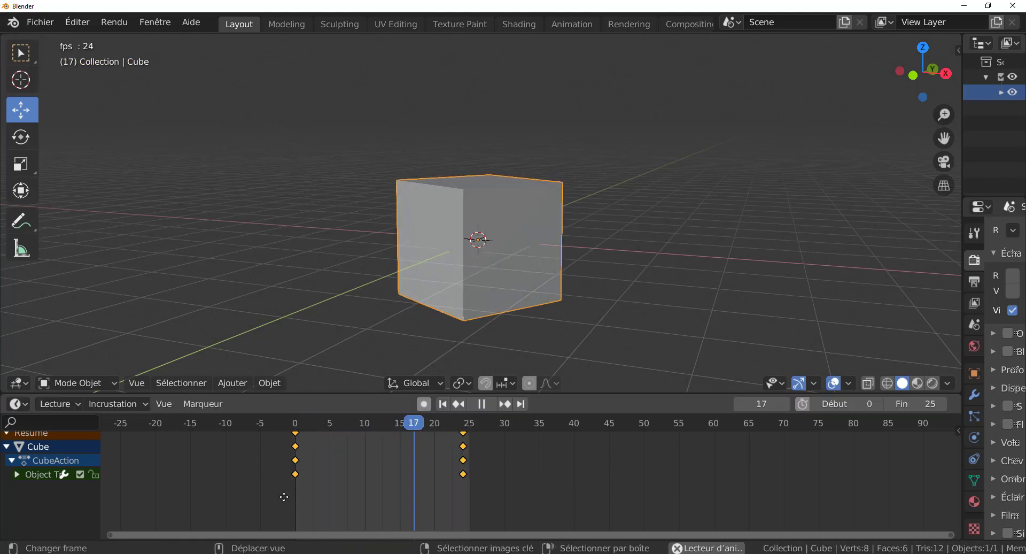
pyautogui.click(462, 475)
pyautogui.press('g')
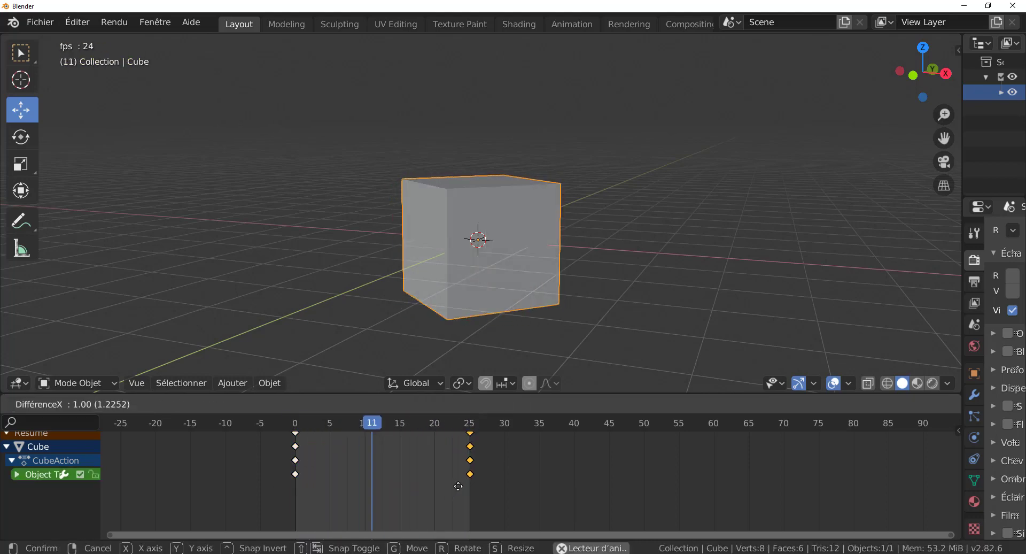
pyautogui.click(460, 491)
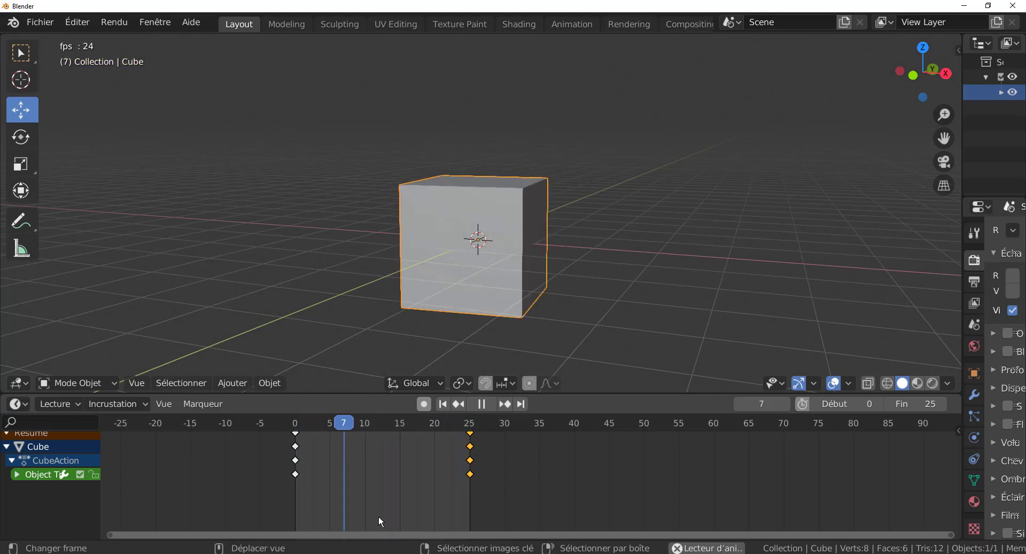
pyautogui.click(295, 465)
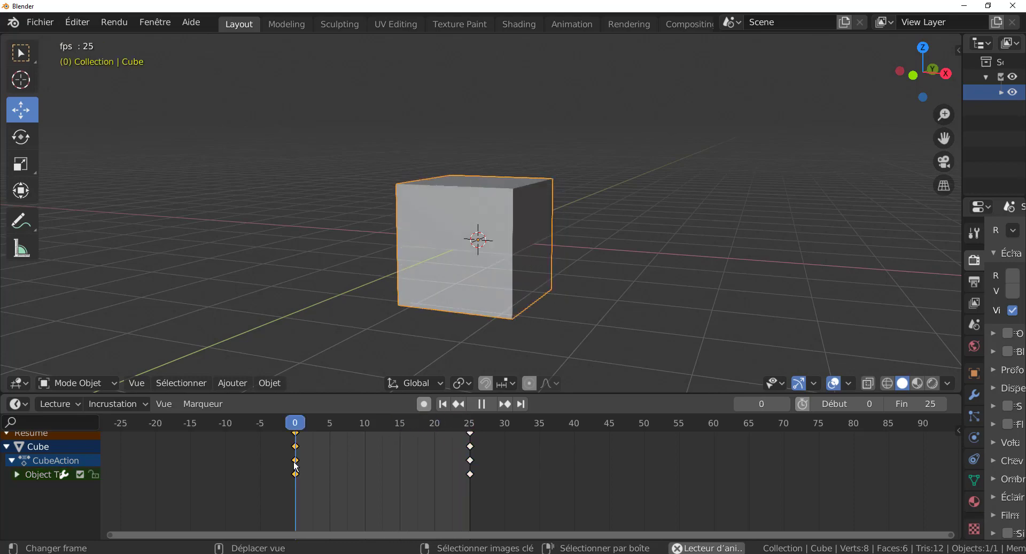
# Select the keyframes at 0 and 25 and give them Linear interpolation
pyautogui.keyDown('shift'); pyautogui.click(471, 474); pyautogui.keyUp('shift')
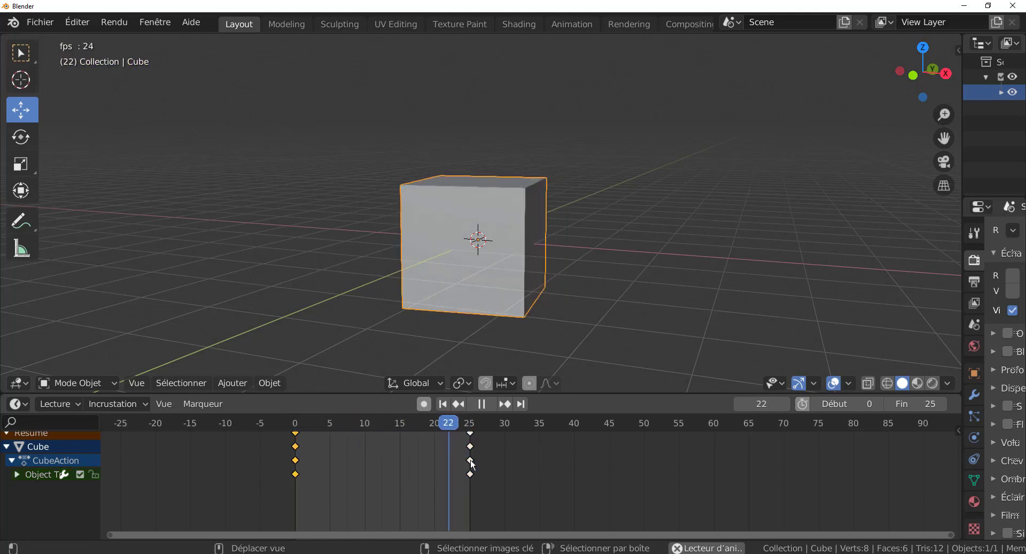
pyautogui.press('t')
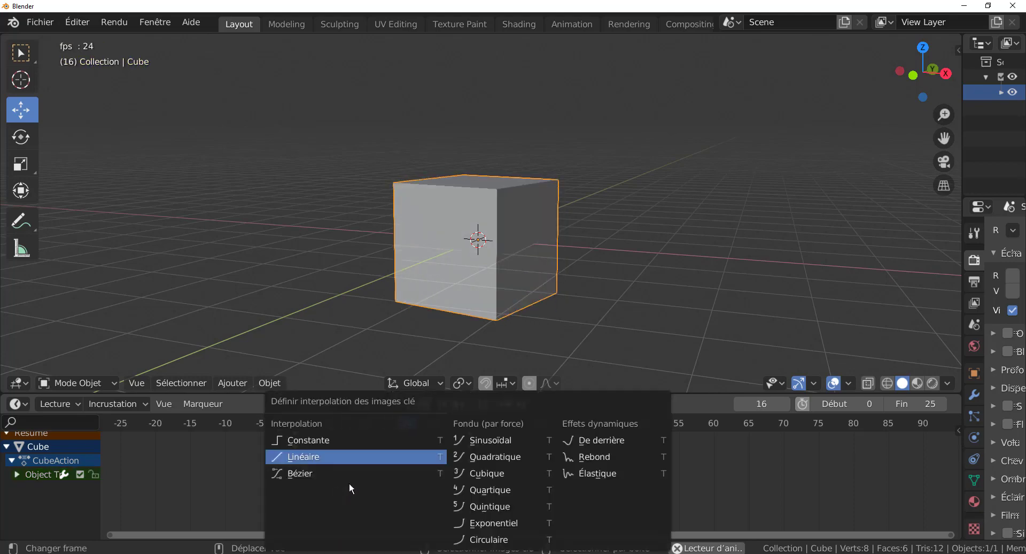
pyautogui.click(316, 458)
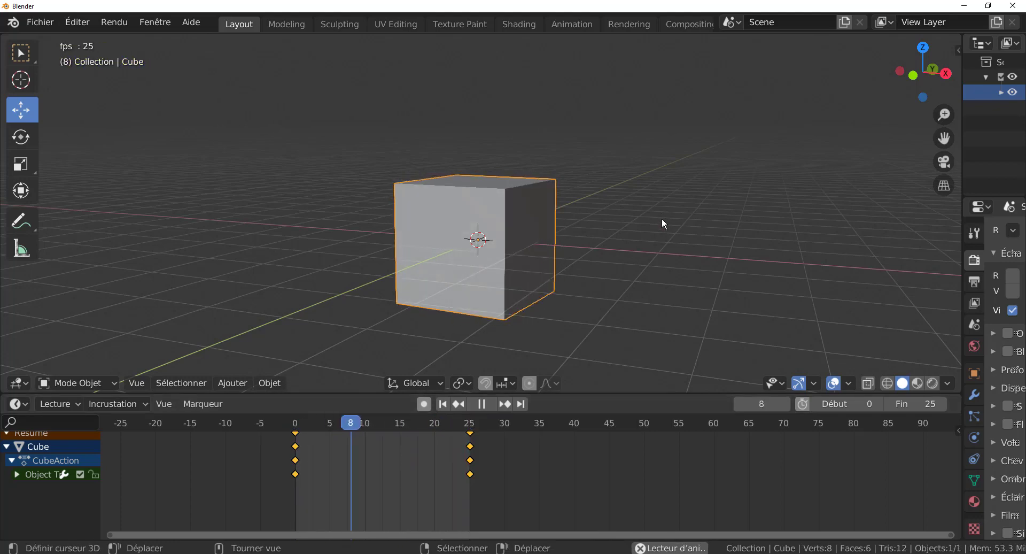
# Switch the keyframes' interpolation to Elastic
pyautogui.moveTo(582, 291); pyautogui.dragTo(657, 297, button='middle')
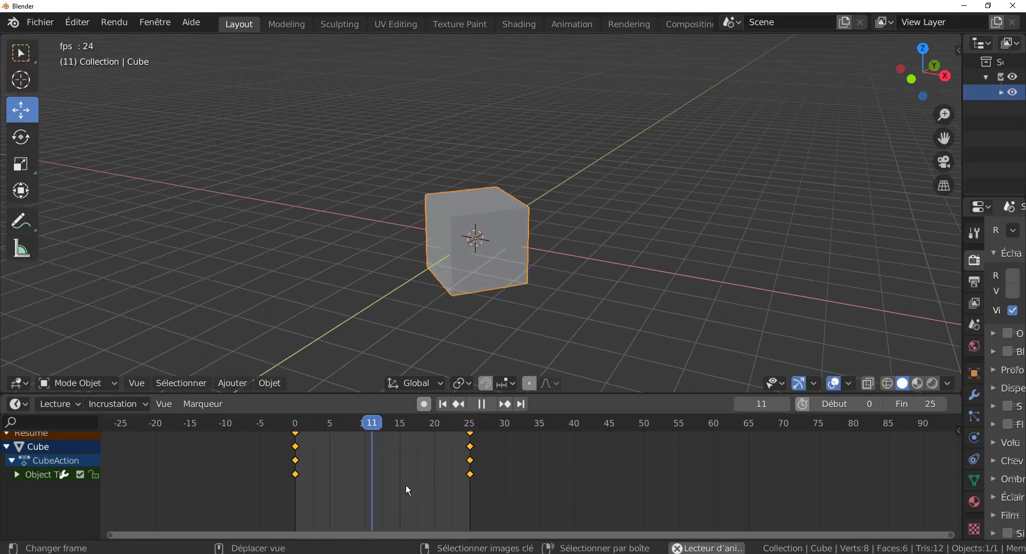
pyautogui.press('t')
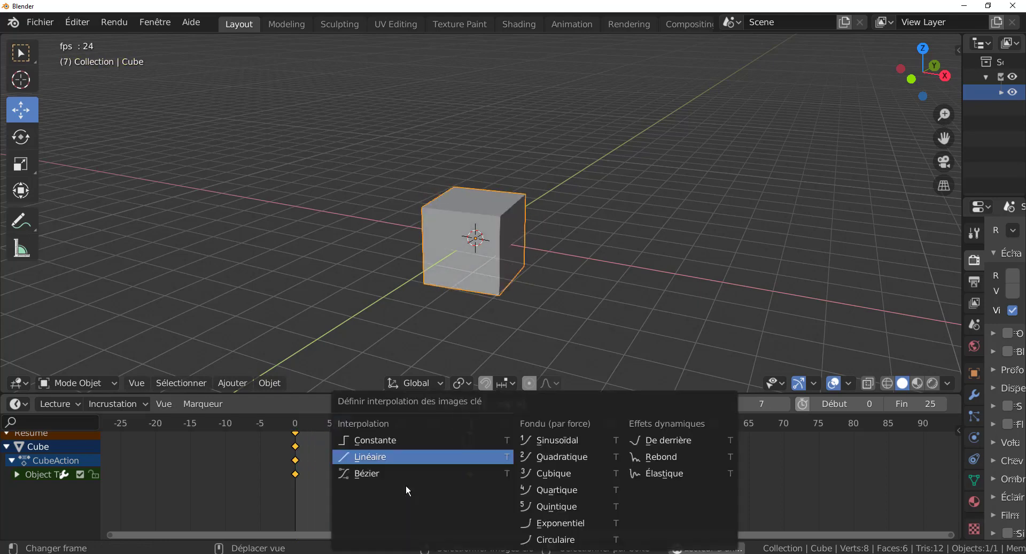
pyautogui.click(672, 473)
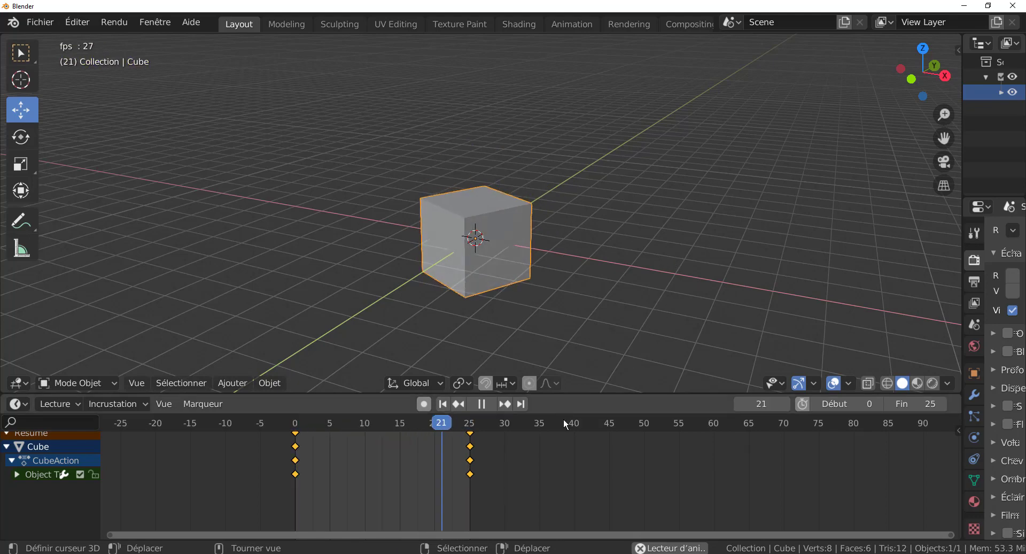
# Try Bounce interpolation, then set the keyframes to the De derrière (Back) dynamic effect
pyautogui.press('t')
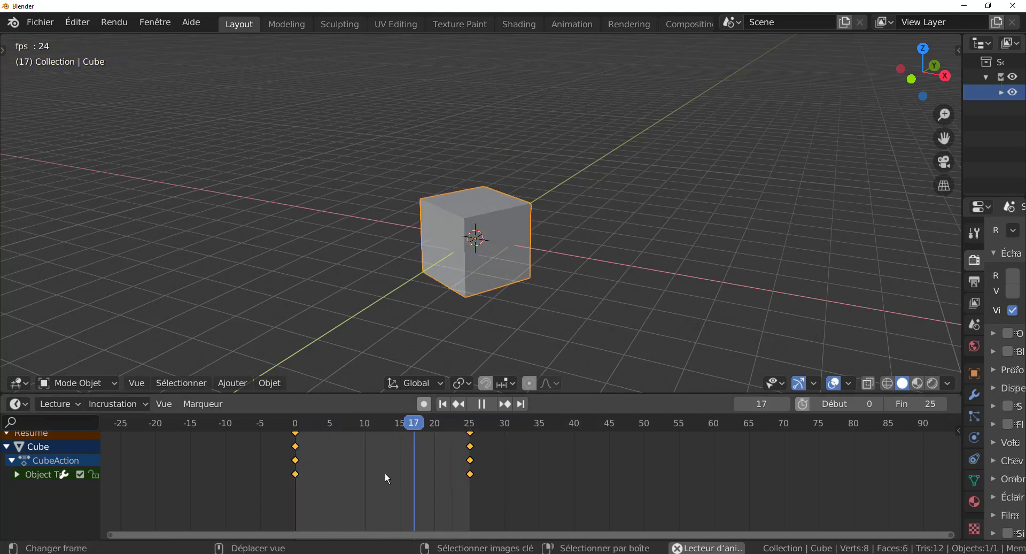
pyautogui.press('t')
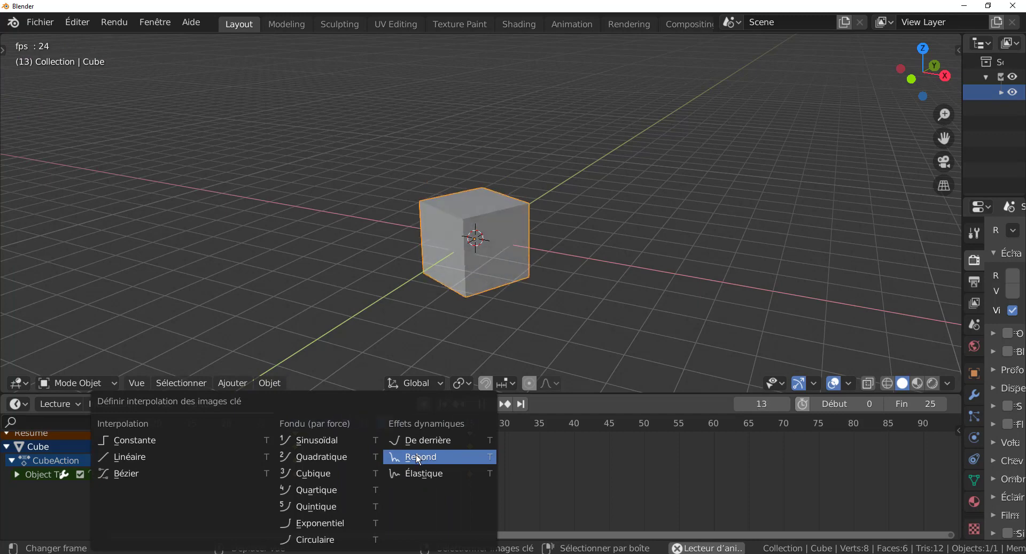
pyautogui.click(416, 456)
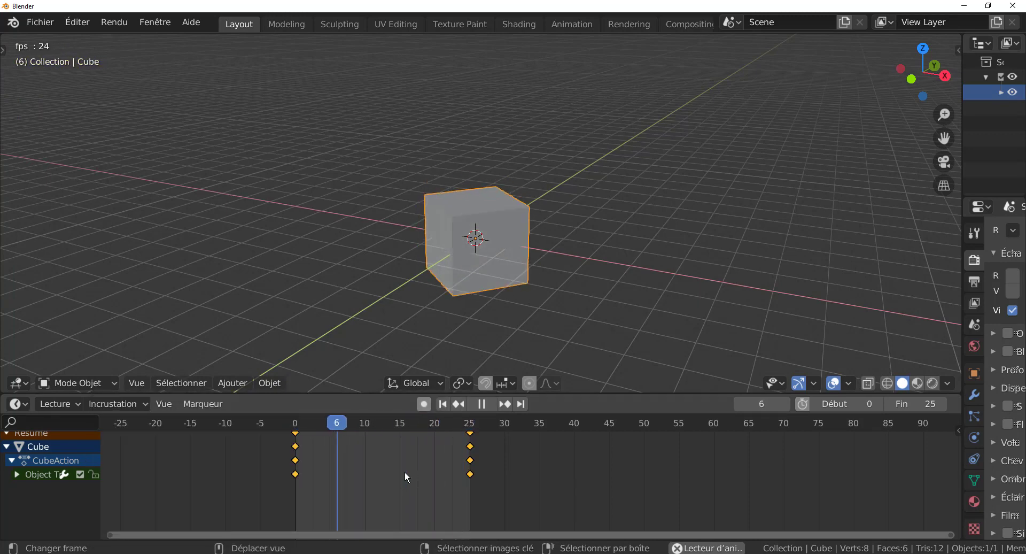
pyautogui.press('t')
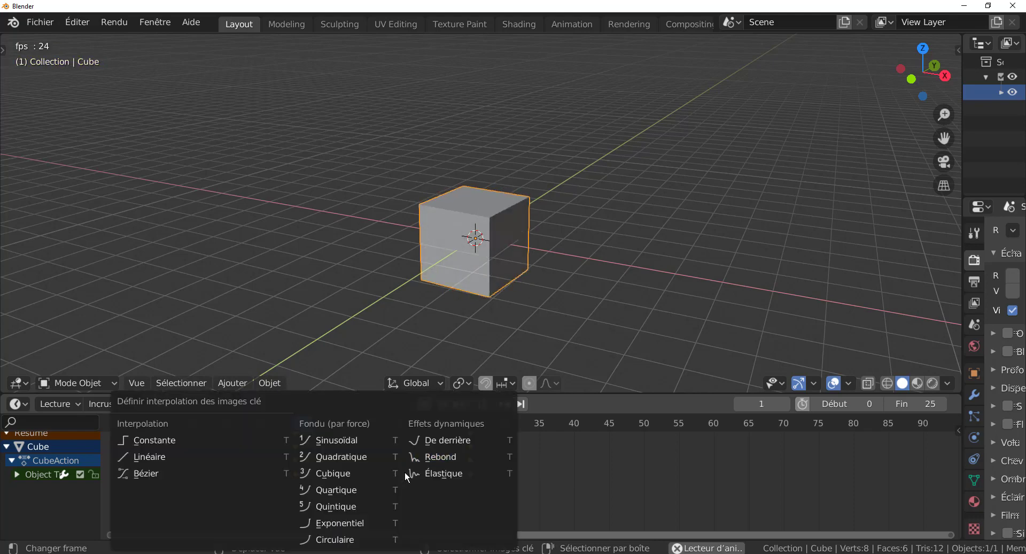
pyautogui.click(437, 440)
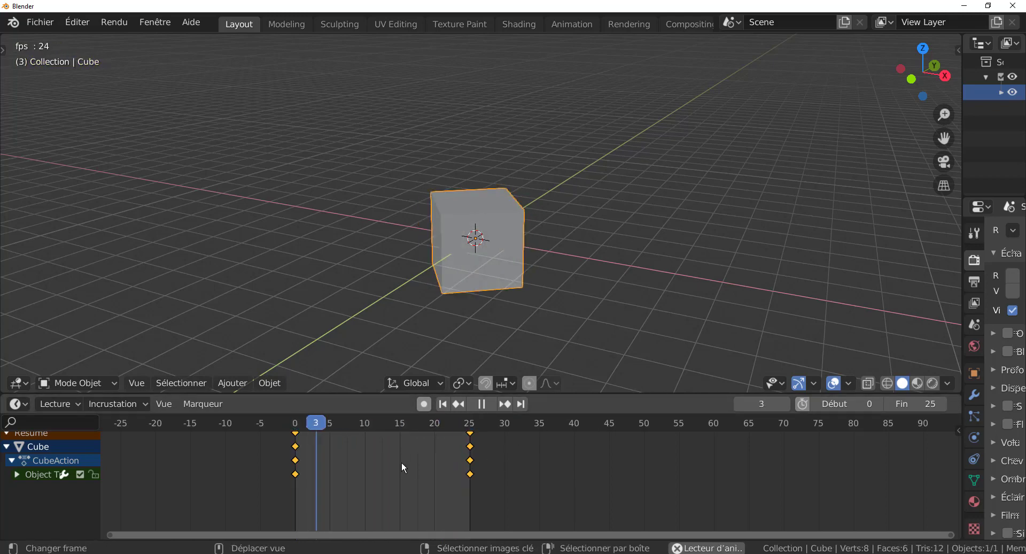
# Stop playback at frame 21 and recentre the timeline on the keyframes
pyautogui.click(482, 404)
pyautogui.click(445, 424)
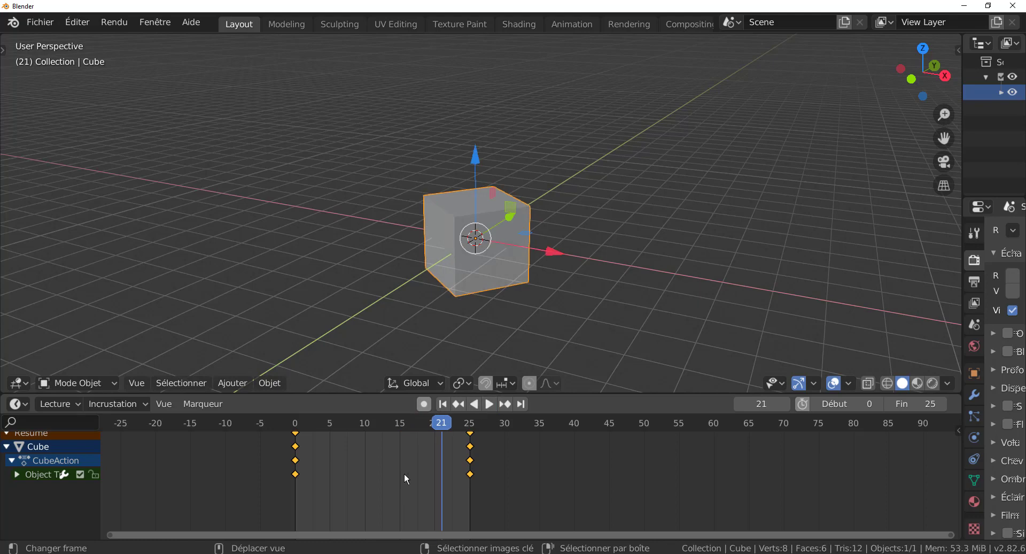
pyautogui.moveTo(405, 474)
pyautogui.mouseDown(button='middle')
pyautogui.moveTo(426, 527)
pyautogui.moveTo(567, 425)
pyautogui.moveTo(480, 477)
pyautogui.mouseUp(button='middle')
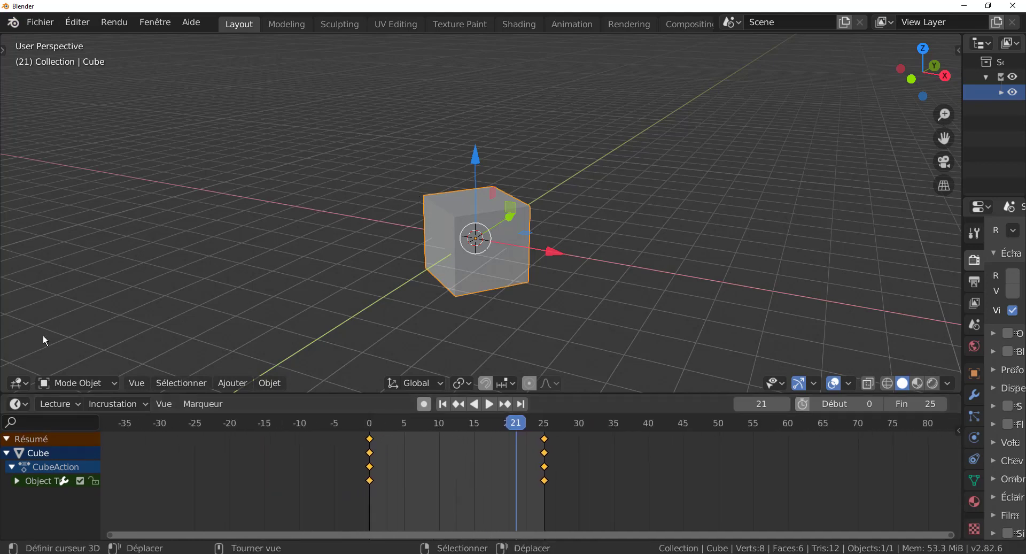
# Turn the 3D view area into a Dope Sheet framing the cube's keyframes at 0 and 25
pyautogui.click(17, 383)
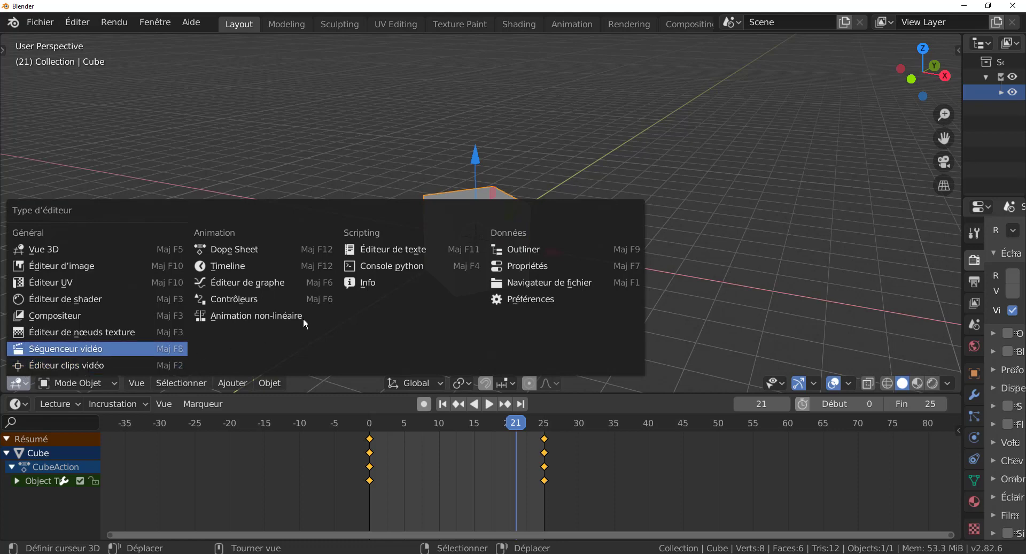
pyautogui.click(229, 249)
pyautogui.moveTo(588, 230)
pyautogui.mouseDown(button='middle')
pyautogui.moveTo(569, 279)
pyautogui.moveTo(586, 277)
pyautogui.moveTo(567, 227)
pyautogui.moveTo(540, 333)
pyautogui.mouseUp(button='middle')
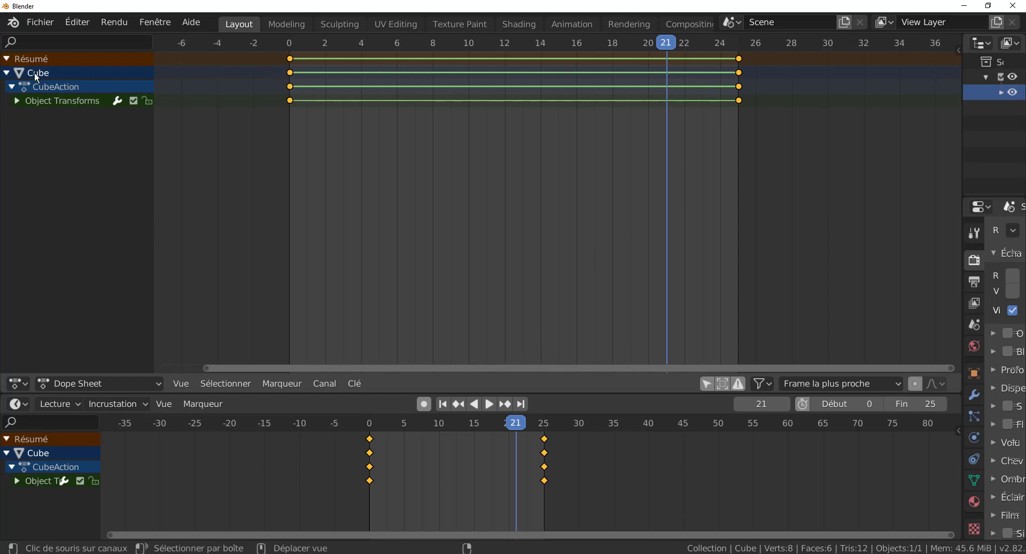
pyautogui.scroll(-2, 694, 134)
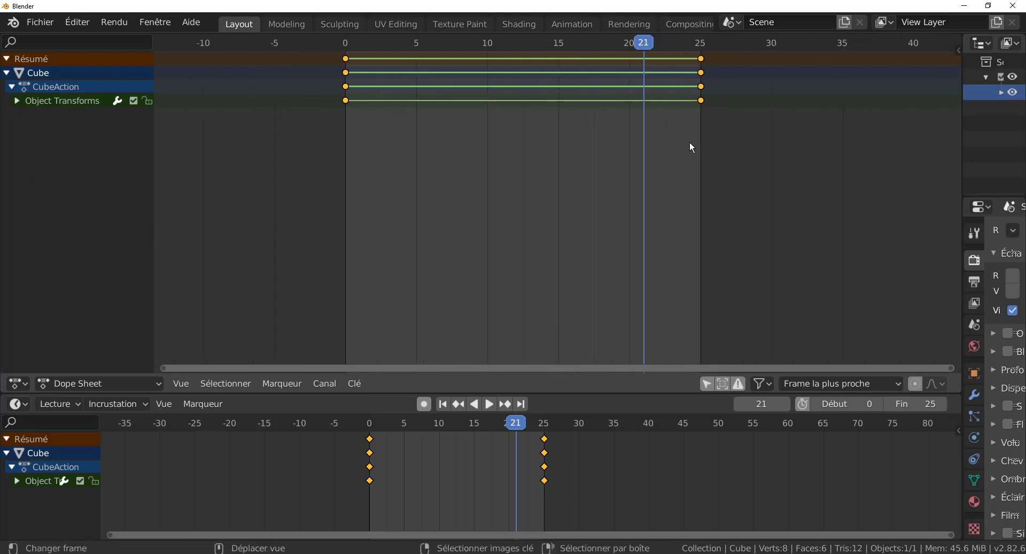
pyautogui.scroll(-2, 690, 142)
pyautogui.scroll(1, 688, 142)
pyautogui.scroll(3, 689, 142)
pyautogui.scroll(2, 689, 143)
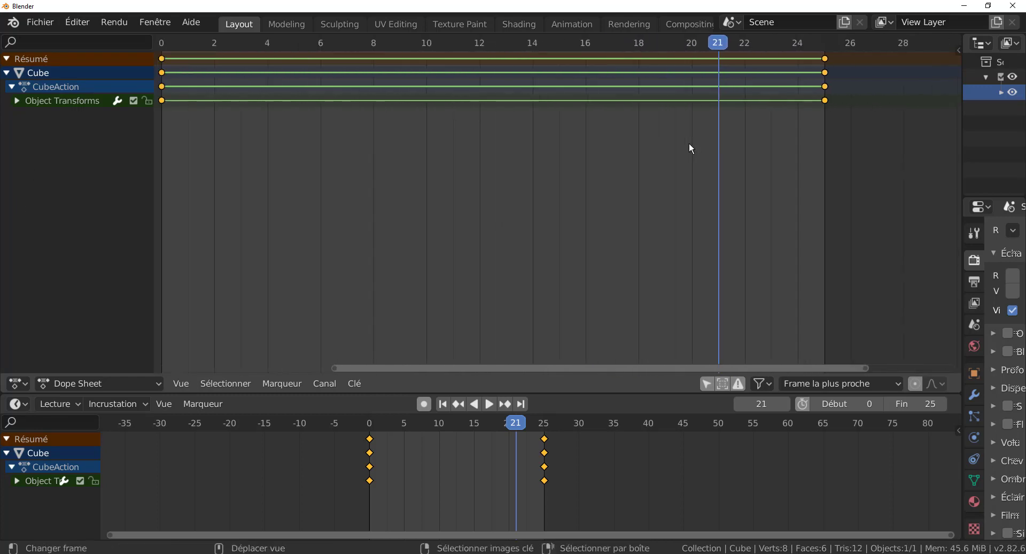
pyautogui.scroll(-3, 688, 143)
pyautogui.scroll(3, 690, 144)
pyautogui.scroll(-1, 690, 143)
pyautogui.scroll(1, 689, 143)
pyautogui.scroll(-1, 688, 142)
pyautogui.scroll(-1, 689, 143)
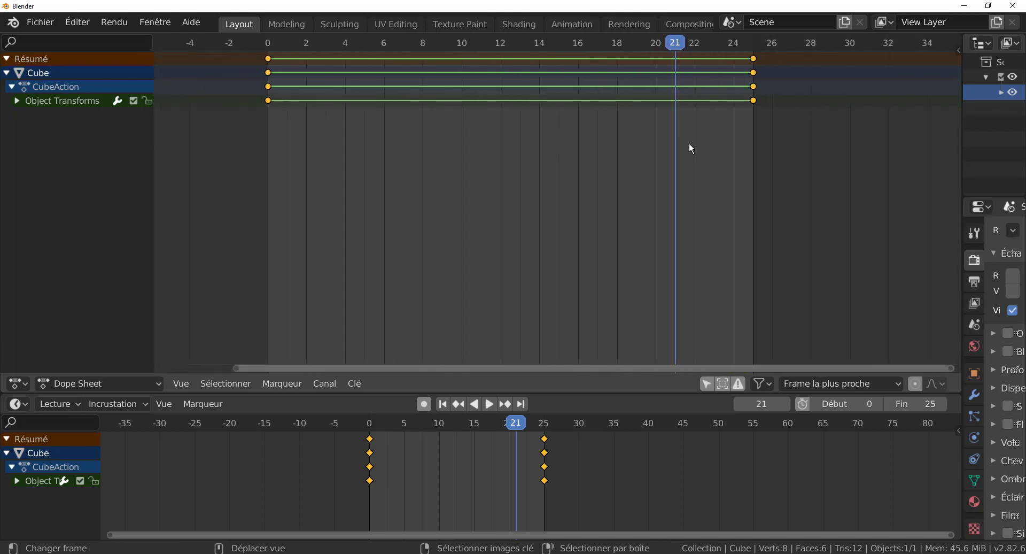
pyautogui.click(18, 383)
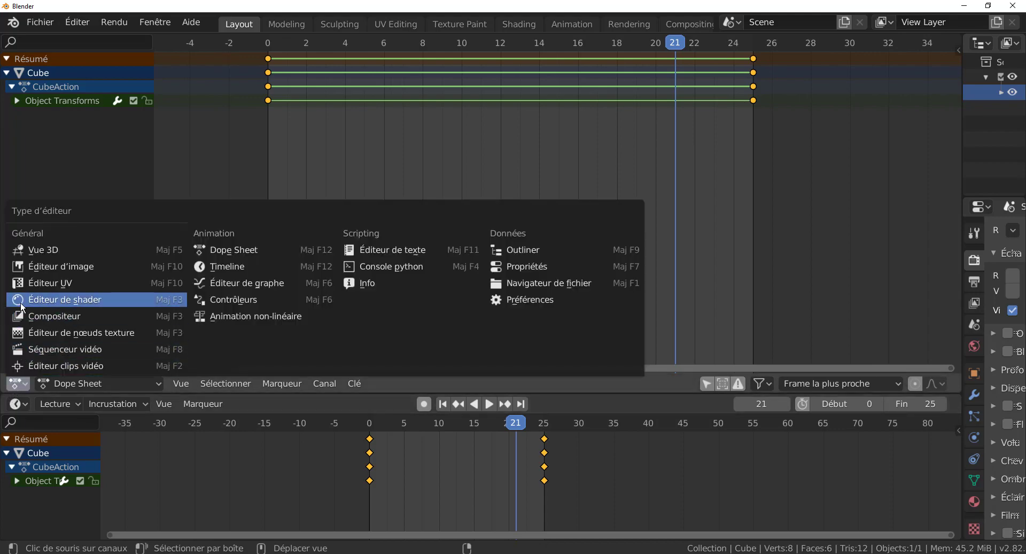
# Restore the upper area to a 3D Viewport of the cube and collapse the timeline channel list
pyautogui.click(41, 250)
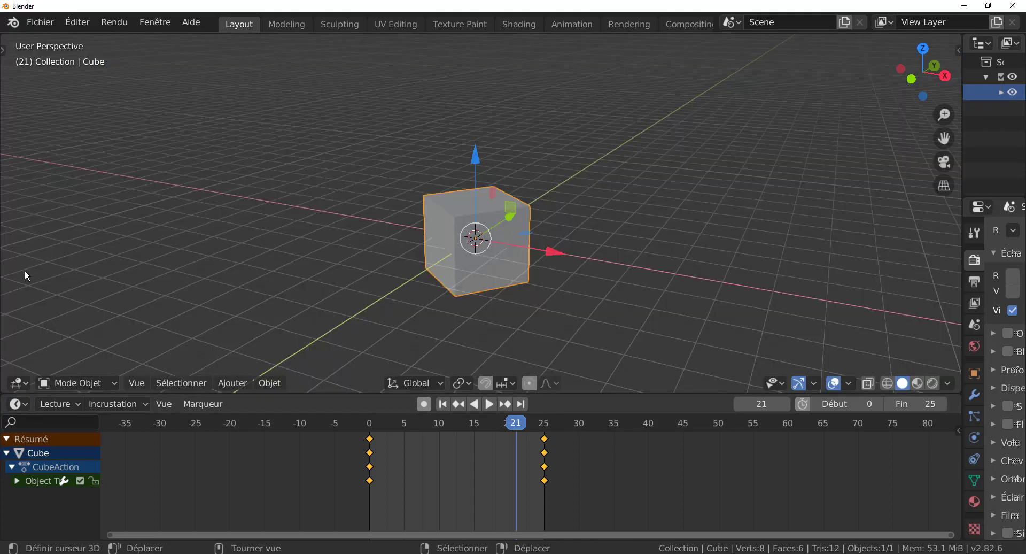
pyautogui.moveTo(536, 275)
pyautogui.mouseDown(button='middle')
pyautogui.moveTo(562, 335)
pyautogui.moveTo(611, 237)
pyautogui.mouseUp(button='middle')
pyautogui.scroll(3, 563, 325)
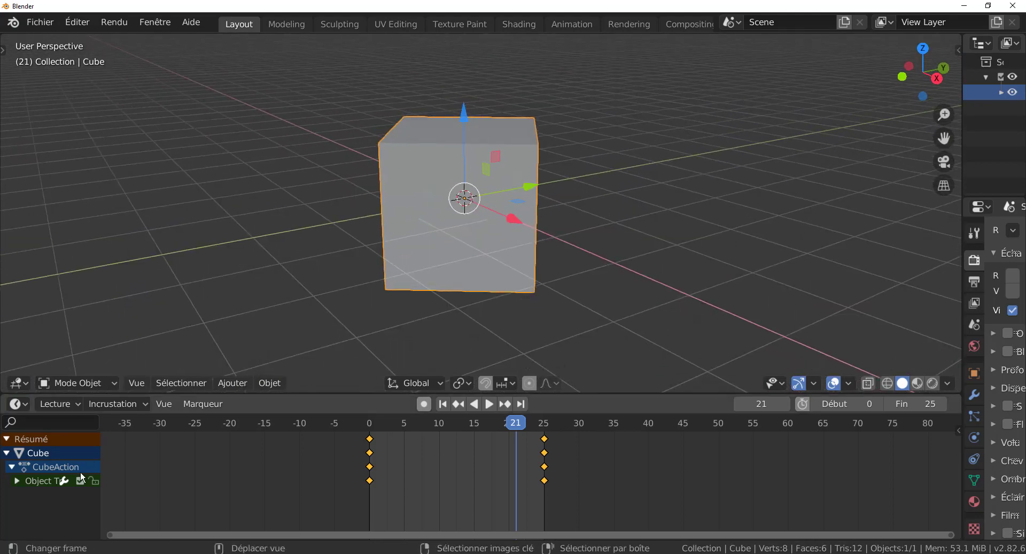
pyautogui.moveTo(99, 467); pyautogui.dragTo(15, 455)
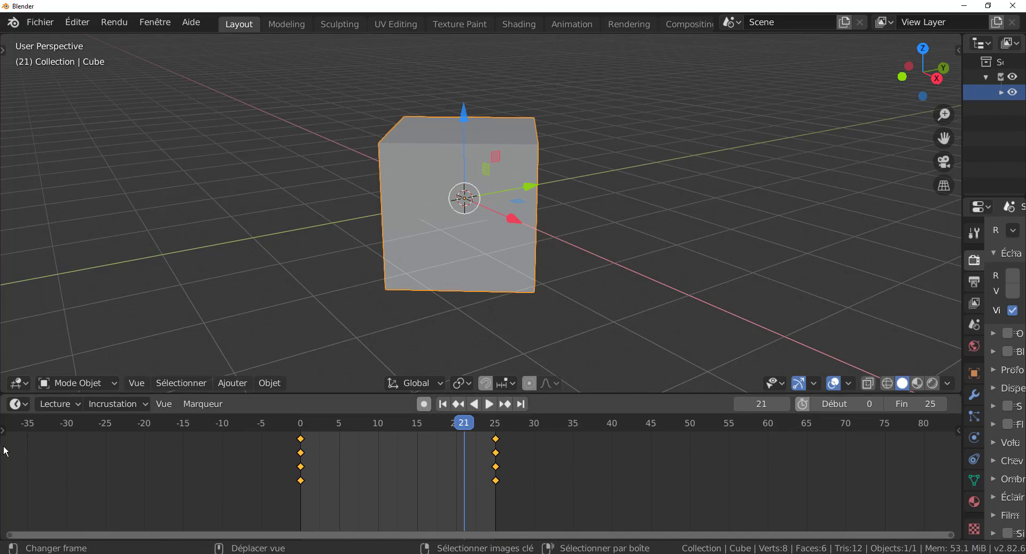
# Go to frame 0, show the timeline channel list, and enlarge the timeline upward
pyautogui.hotkey('shift', 'Left')
pyautogui.moveTo(5, 430); pyautogui.dragTo(101, 454)
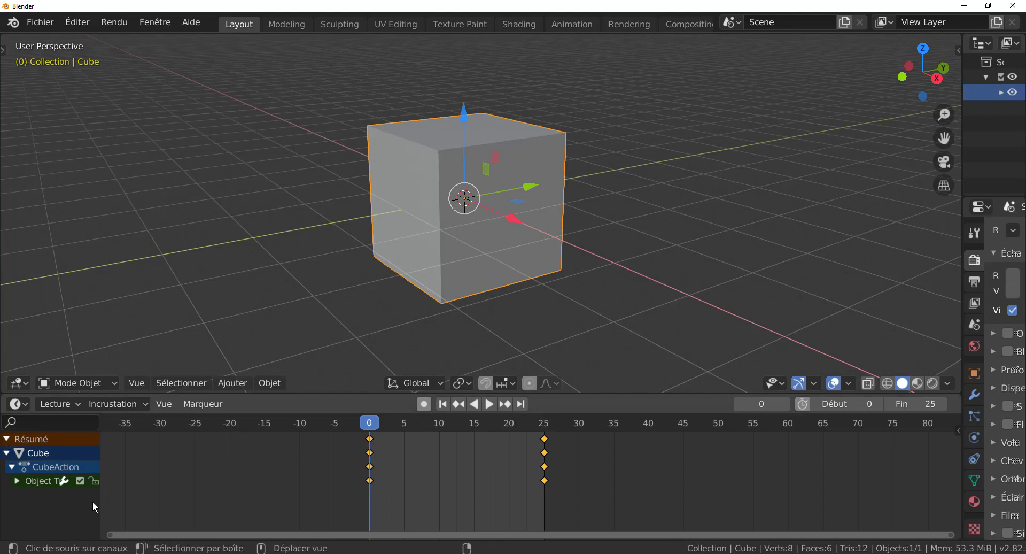
pyautogui.moveTo(59, 492); pyautogui.dragTo(1, 476)
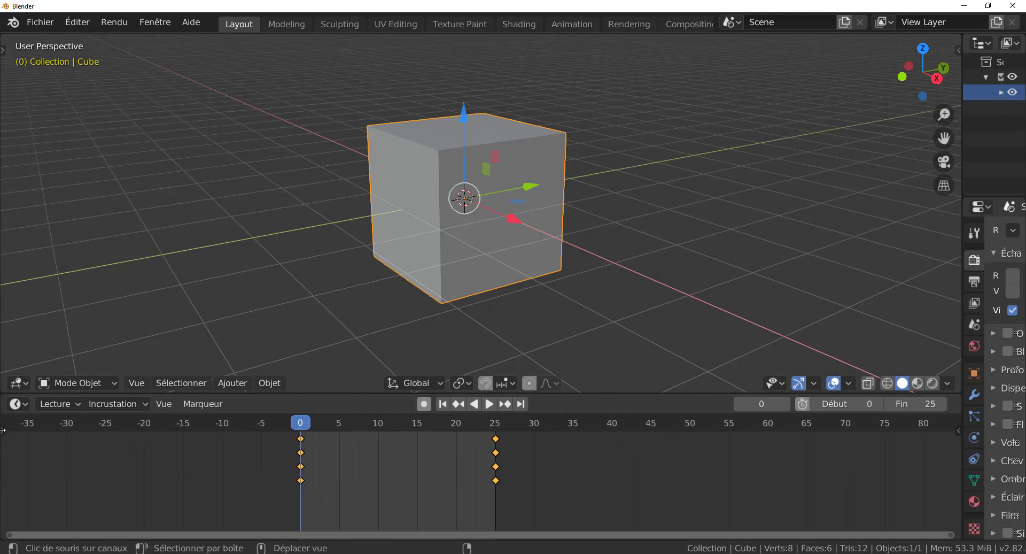
pyautogui.moveTo(3, 429); pyautogui.dragTo(101, 443)
pyautogui.keyDown('ctrl'); pyautogui.hscroll(-2, 162, 464); pyautogui.keyUp('ctrl')
pyautogui.keyDown('ctrl'); pyautogui.hscroll(-3, 181, 471); pyautogui.keyUp('ctrl')
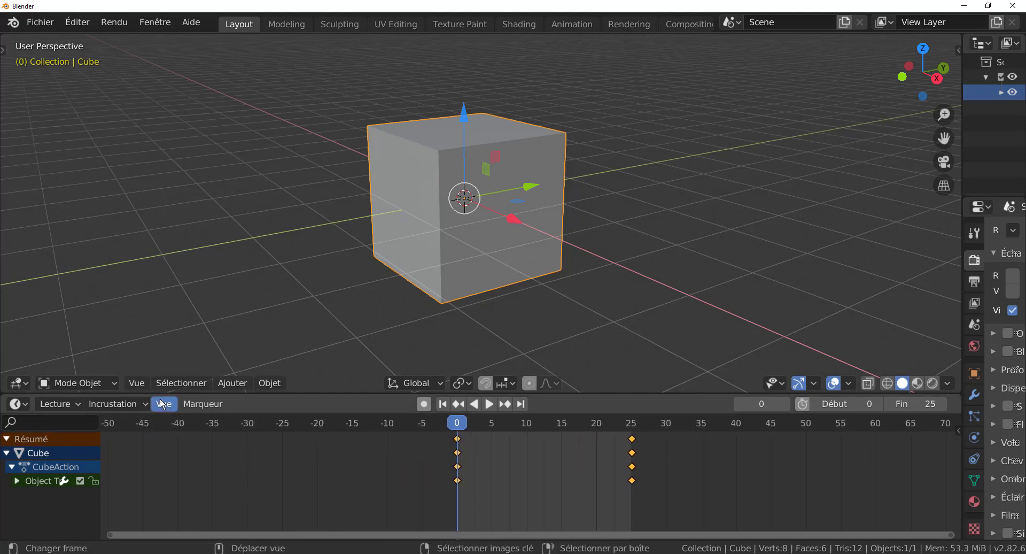
pyautogui.moveTo(160, 393); pyautogui.dragTo(134, 271)
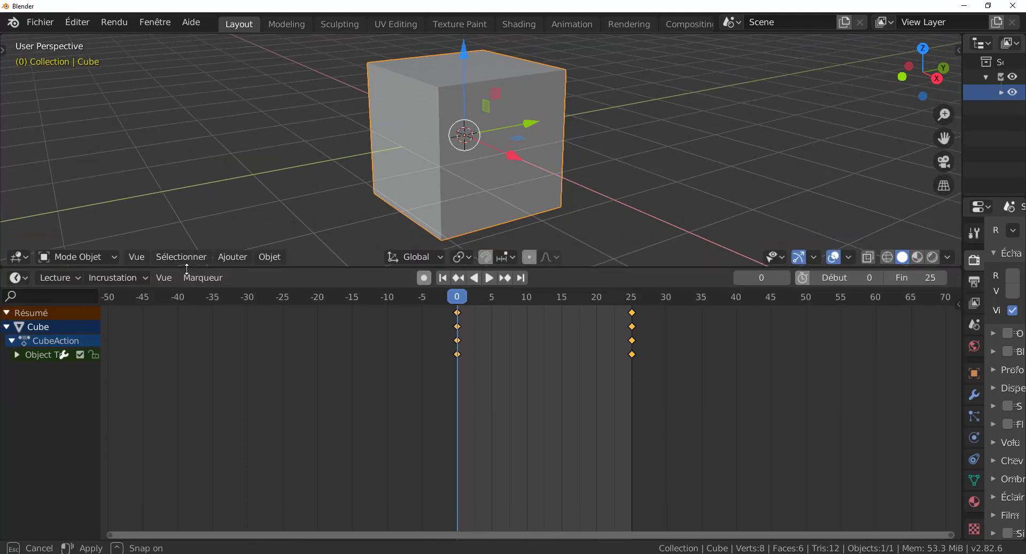
# Expand Object Transforms into its channels, jump to frame 51, and shorten the timeline
pyautogui.click(17, 359)
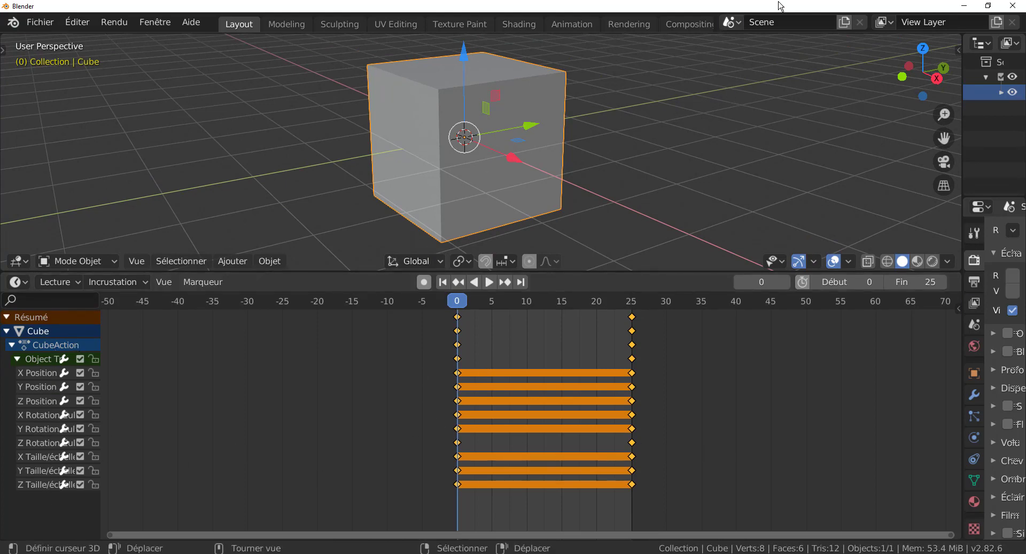
pyautogui.click(732, 22)
pyautogui.press('Escape')
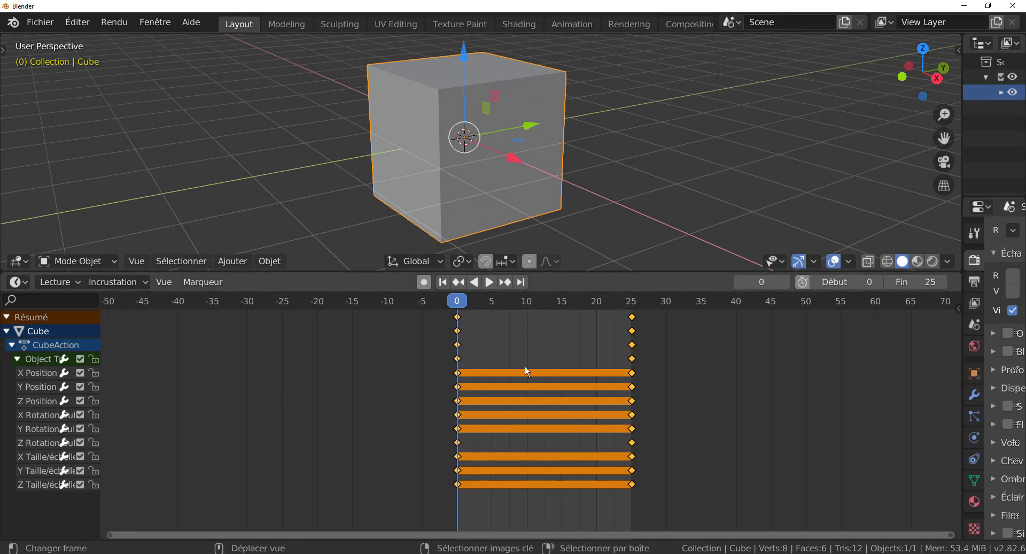
pyautogui.click(815, 429)
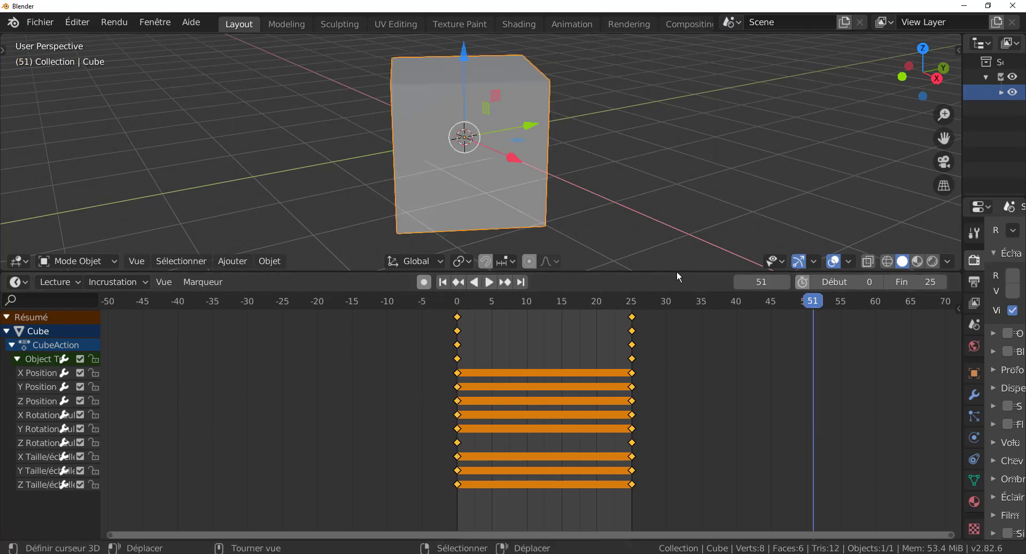
pyautogui.moveTo(677, 271); pyautogui.dragTo(686, 422)
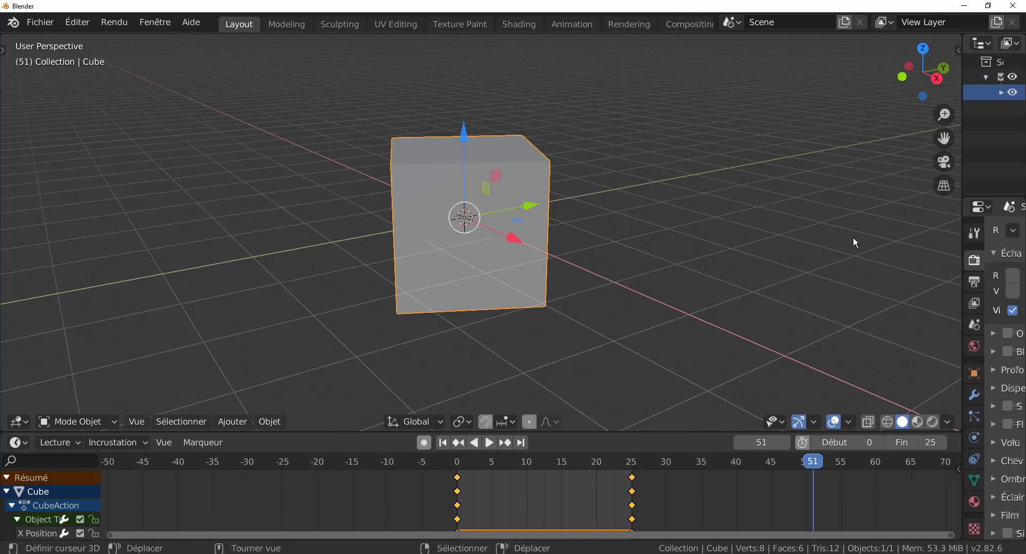
pyautogui.click(939, 190)
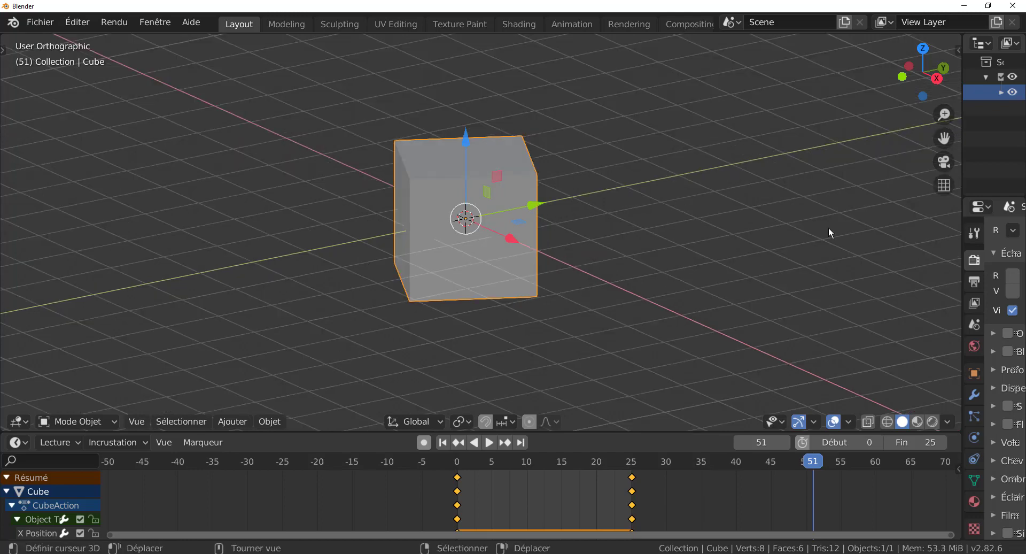